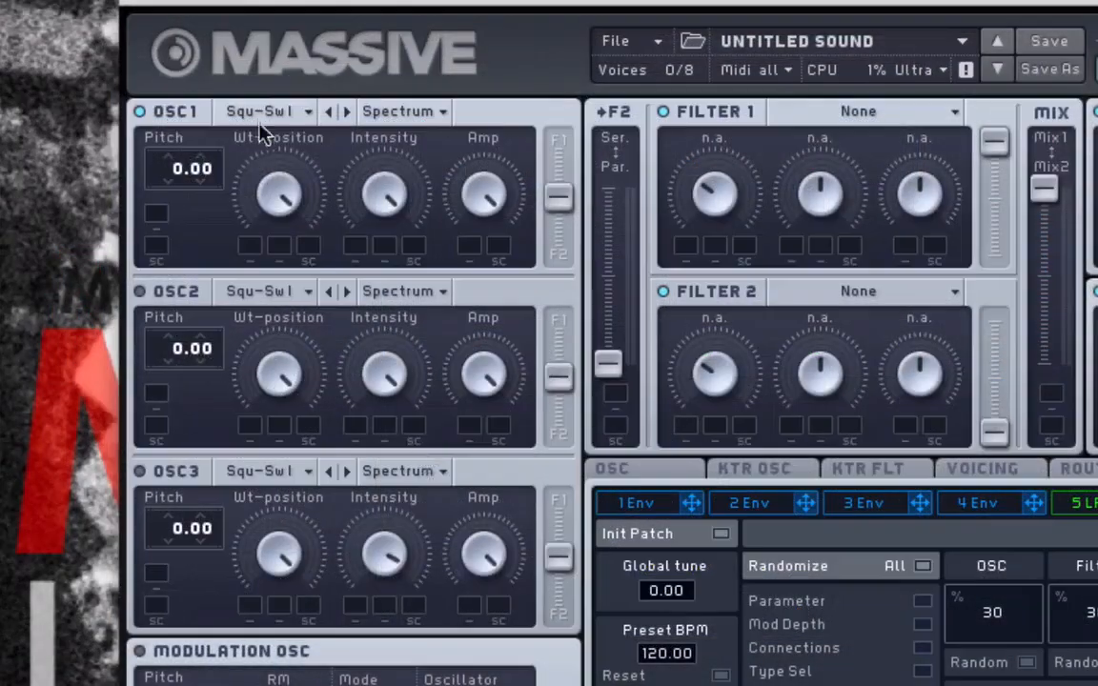
# Switch Oscillator 1 to the Pulse-Saw Sync wavetable and adjust its Sync knob.
pyautogui.click(262, 112)
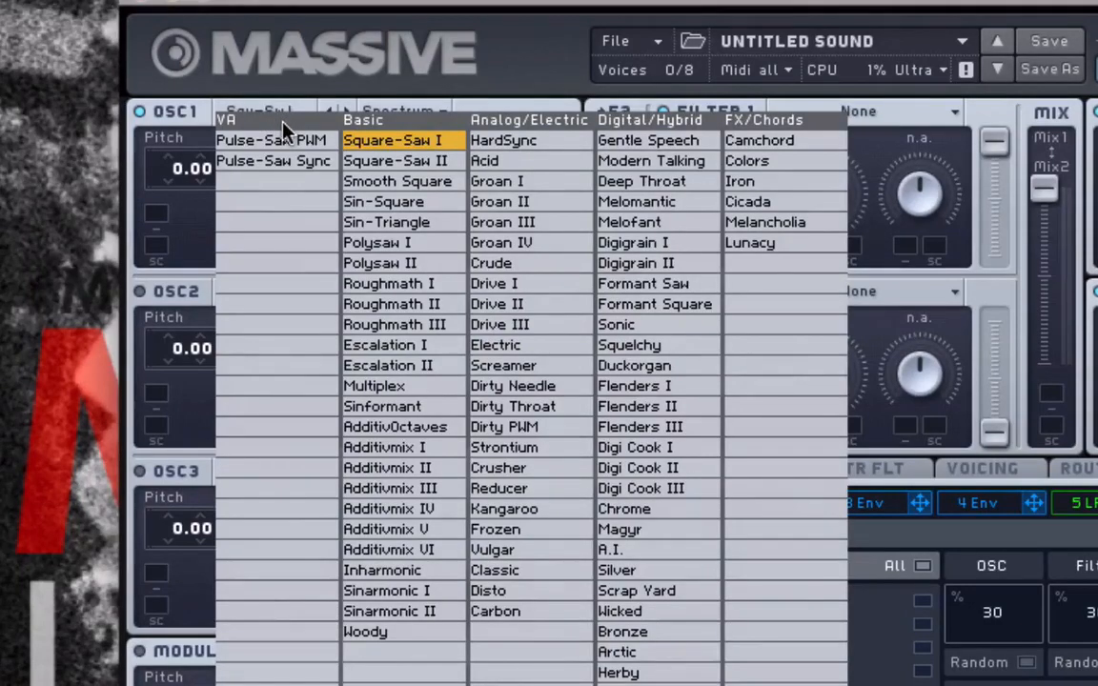
pyautogui.click(321, 167)
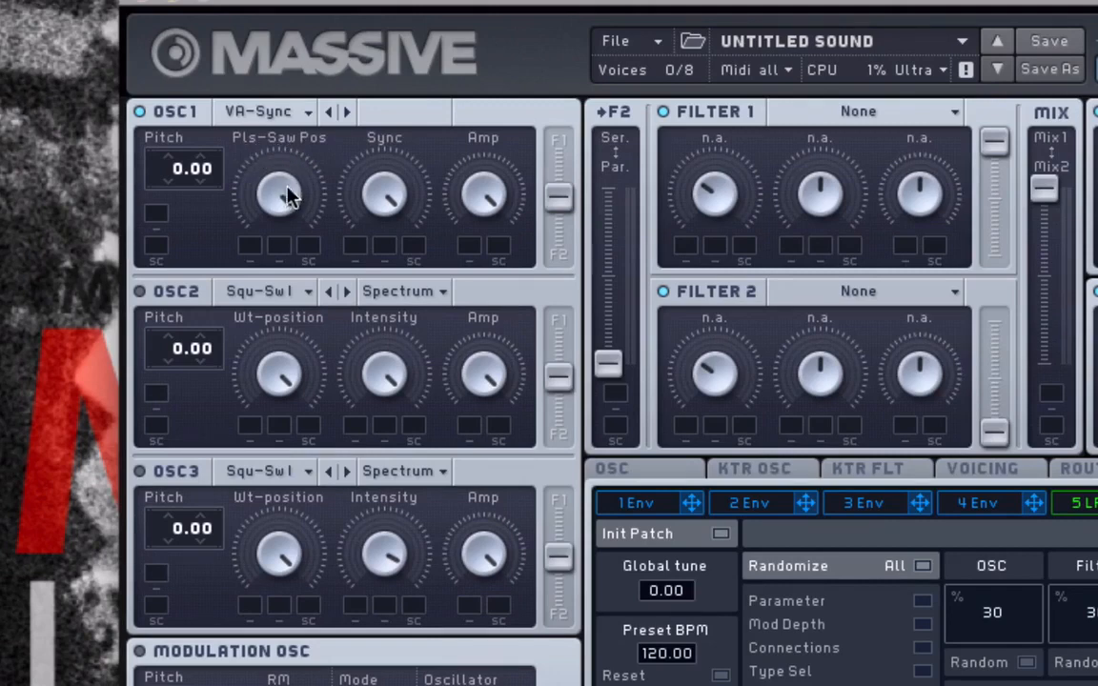
pyautogui.moveTo(277, 188); pyautogui.dragTo(276, 188)
pyautogui.moveTo(391, 233); pyautogui.dragTo(386, 460)
# Open envelope 4, shorten its attack and raise its decay level.
pyautogui.scroll(3, 381, 207)
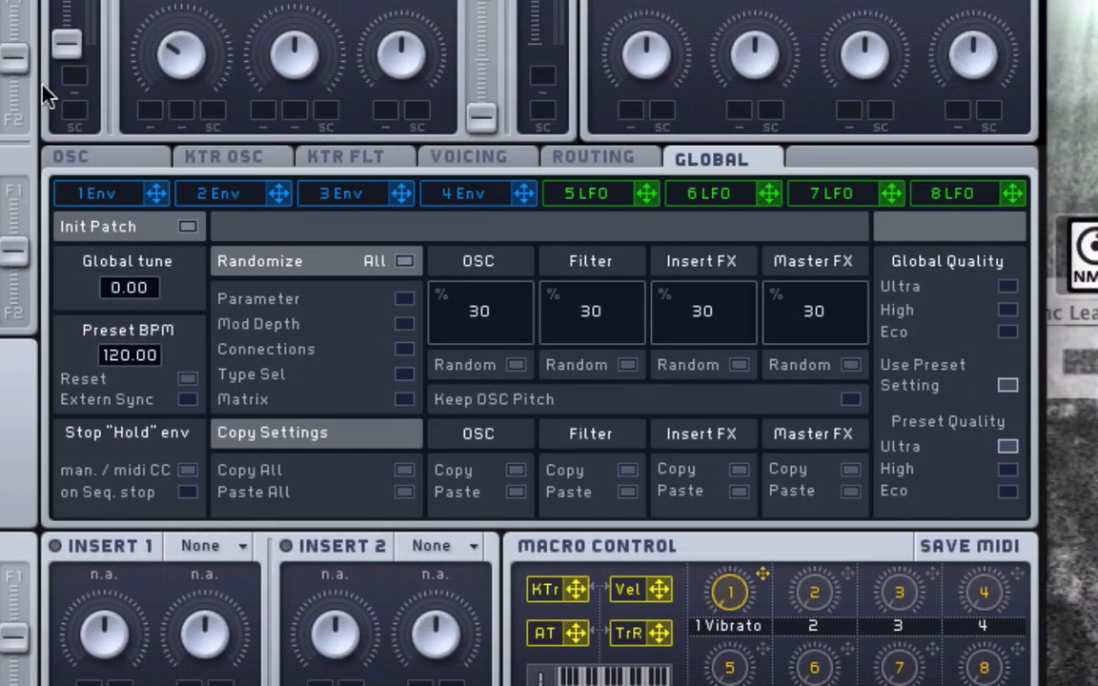
pyautogui.click(443, 192)
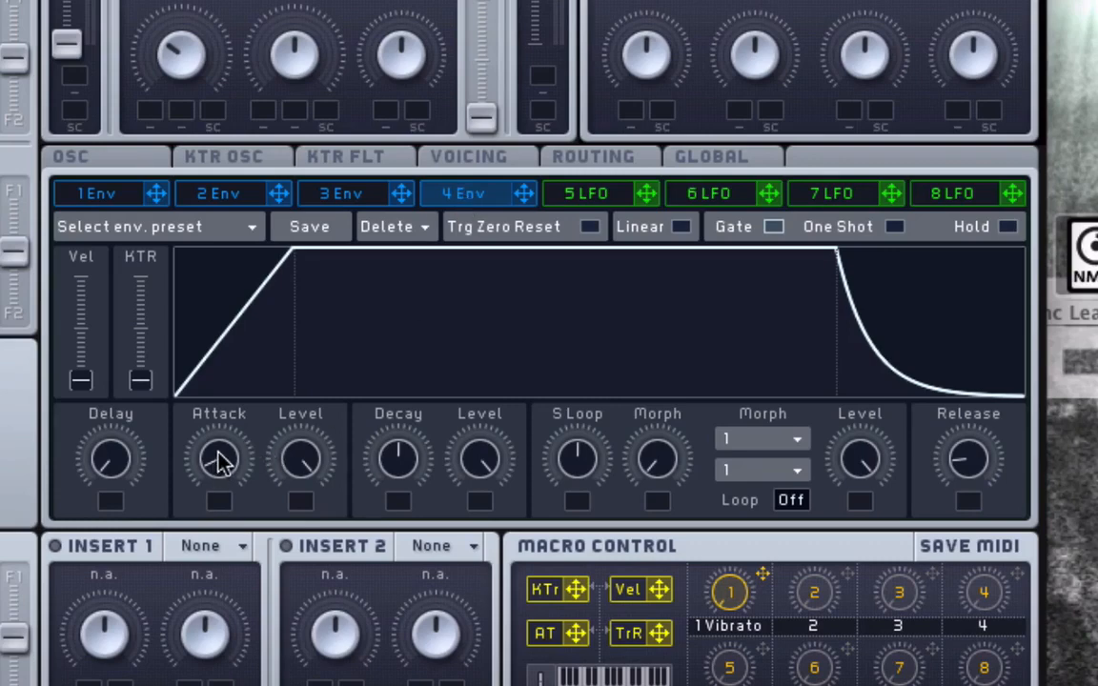
pyautogui.moveTo(220, 461); pyautogui.dragTo(246, 562)
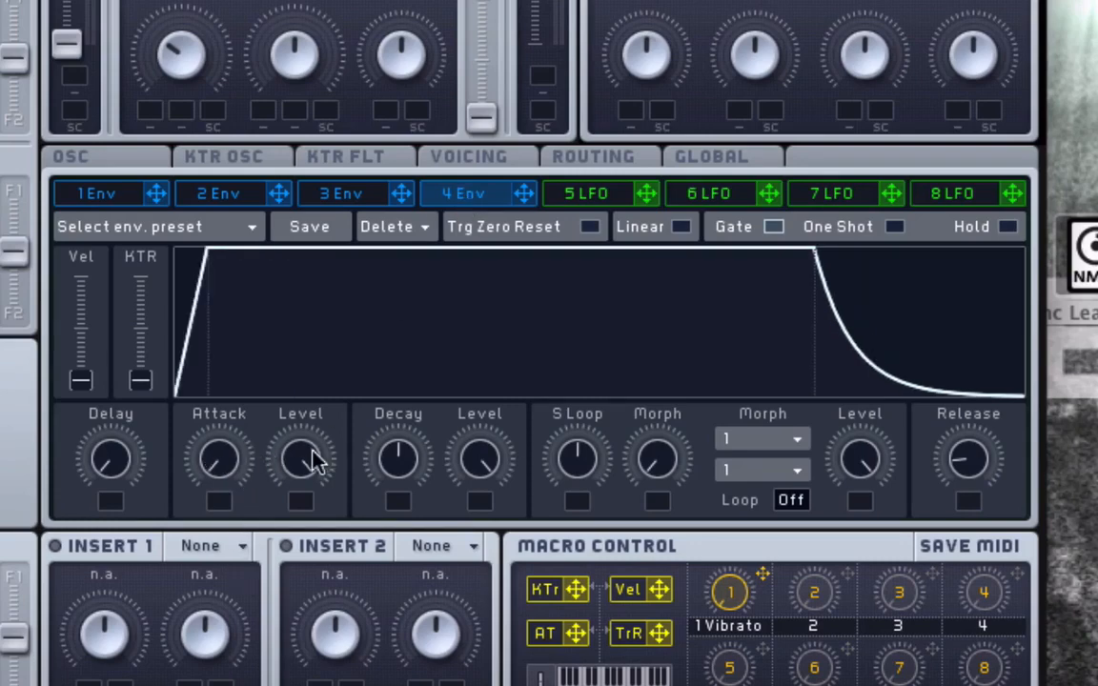
pyautogui.moveTo(478, 486); pyautogui.dragTo(476, 418)
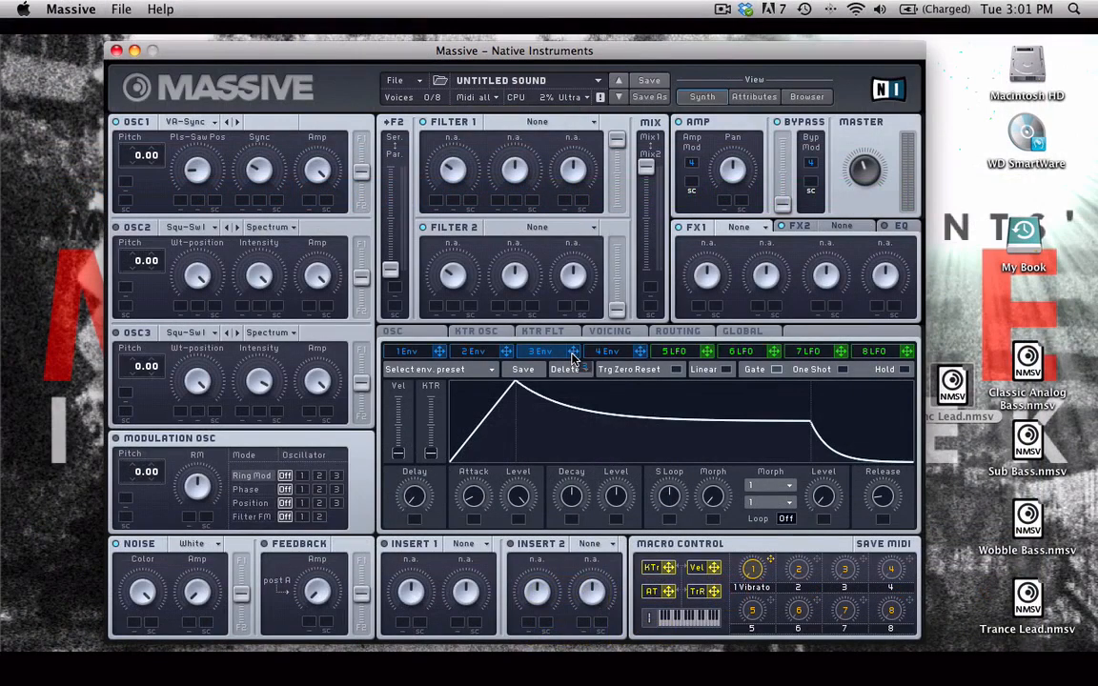
# Assign envelope 3 to modulate Oscillator 1's Sync, set the modulation depth, and lengthen envelope 3's attack.
pyautogui.moveTo(573, 355); pyautogui.dragTo(244, 201)
pyautogui.moveTo(243, 205)
pyautogui.mouseDown()
pyautogui.moveTo(245, 187)
pyautogui.moveTo(243, 205)
pyautogui.mouseUp()
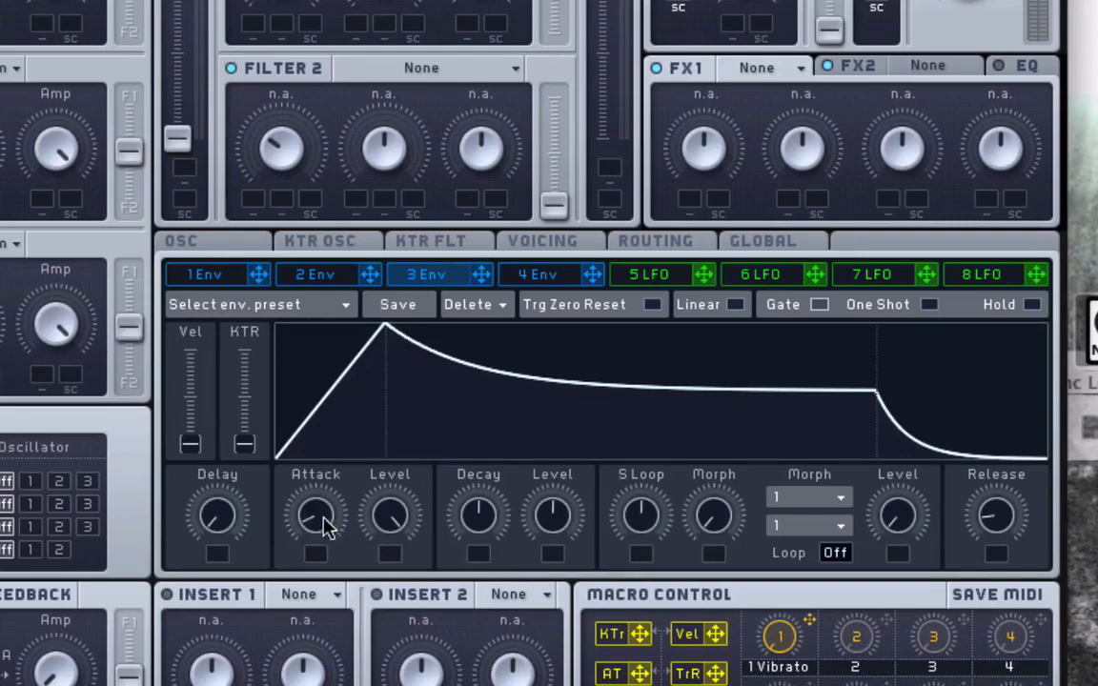
pyautogui.scroll(3, 317, 519)
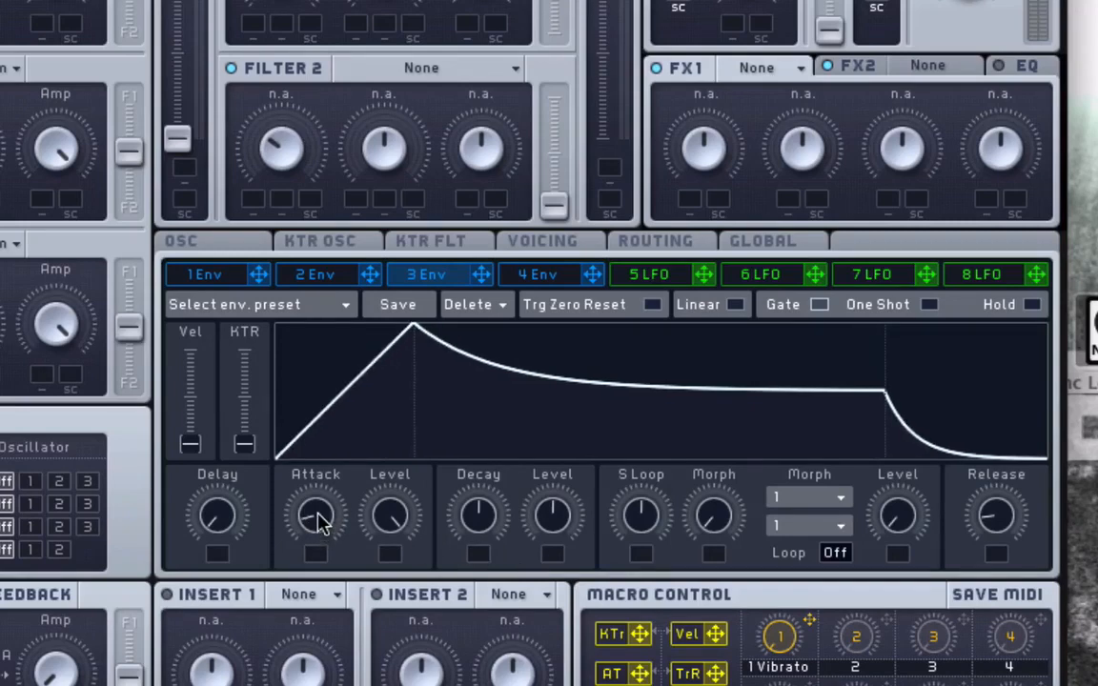
pyautogui.scroll(4, 319, 519)
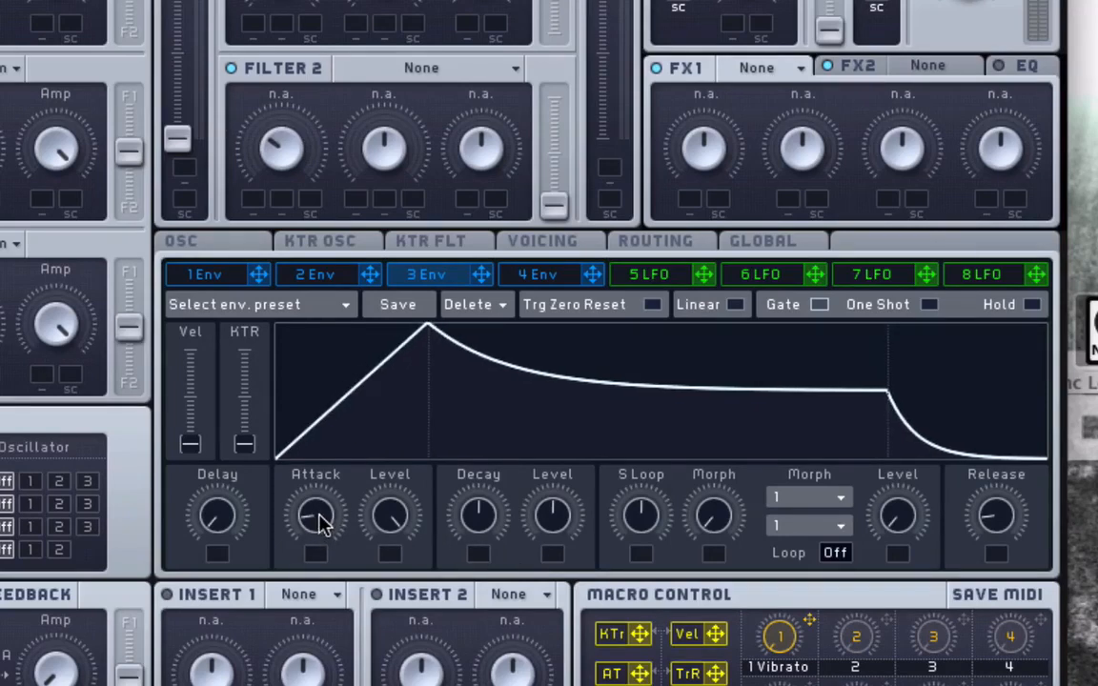
pyautogui.scroll(5, 320, 526)
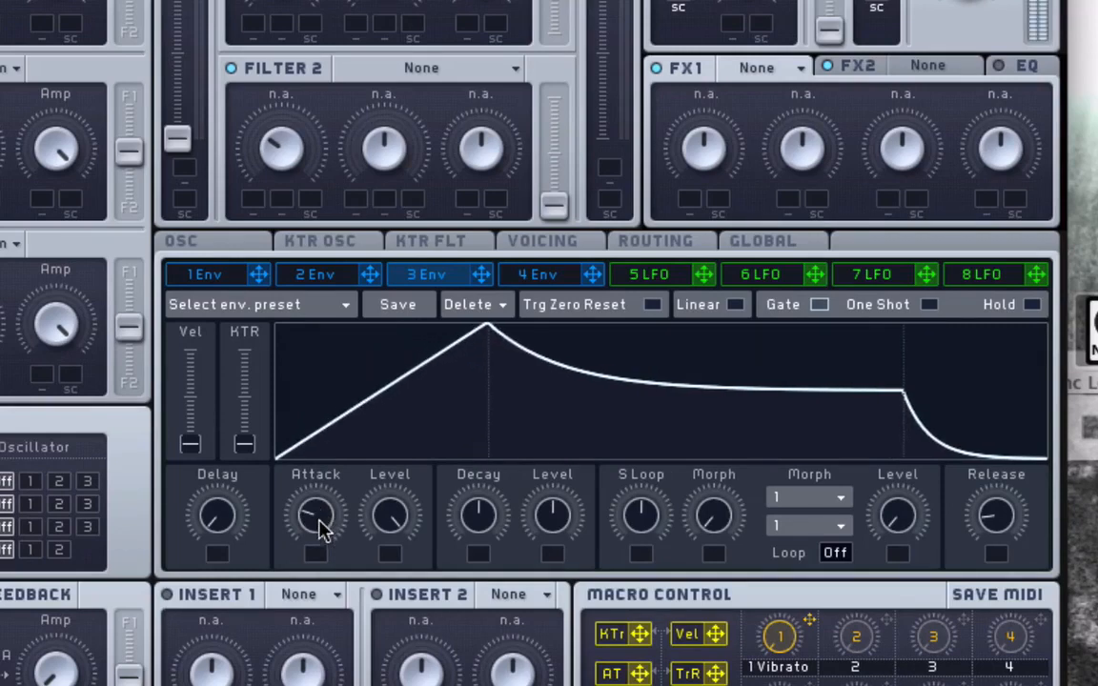
pyautogui.scroll(-1, 321, 532)
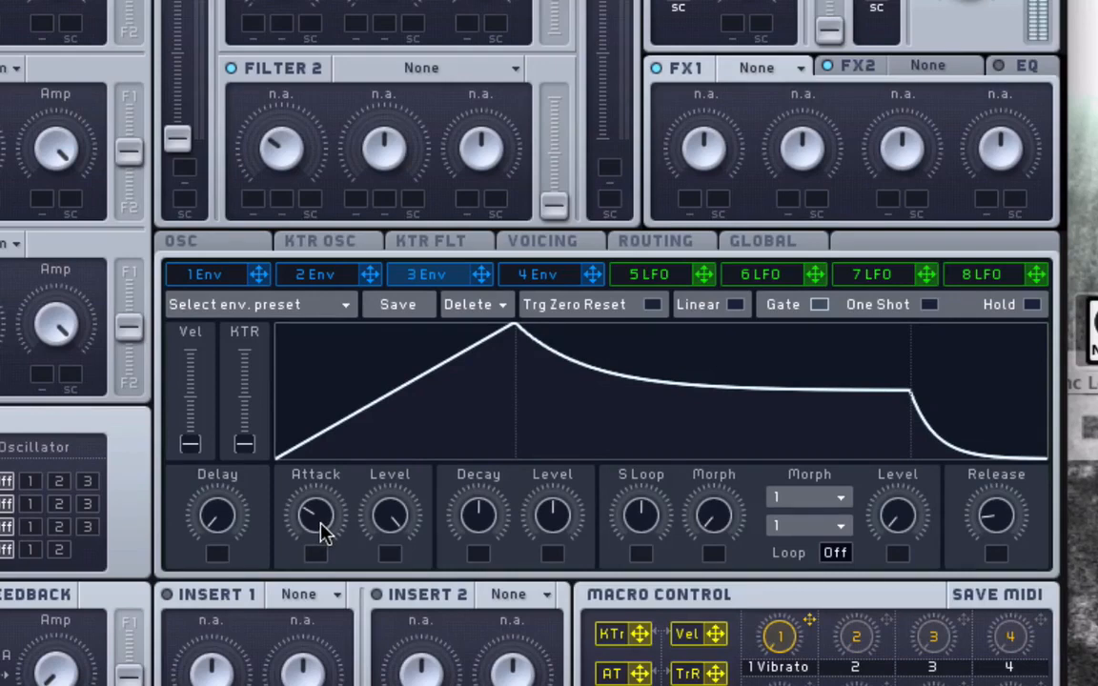
# Adjust envelope 3's decay time and decay level.
pyautogui.scroll(2, 324, 526)
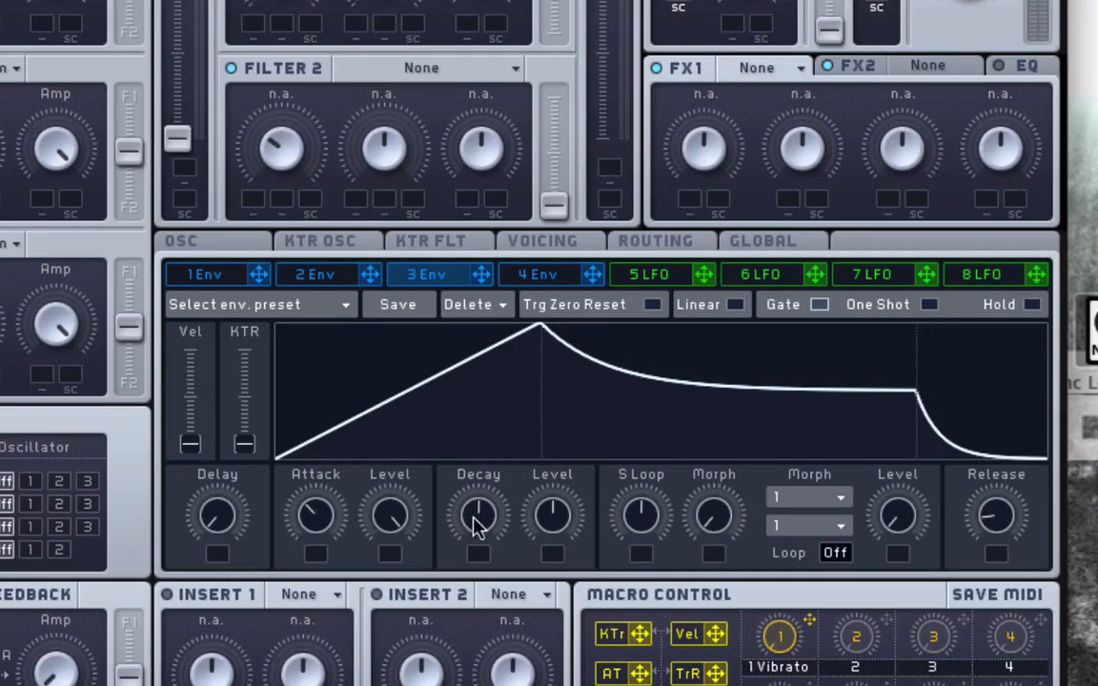
pyautogui.scroll(5, 474, 520)
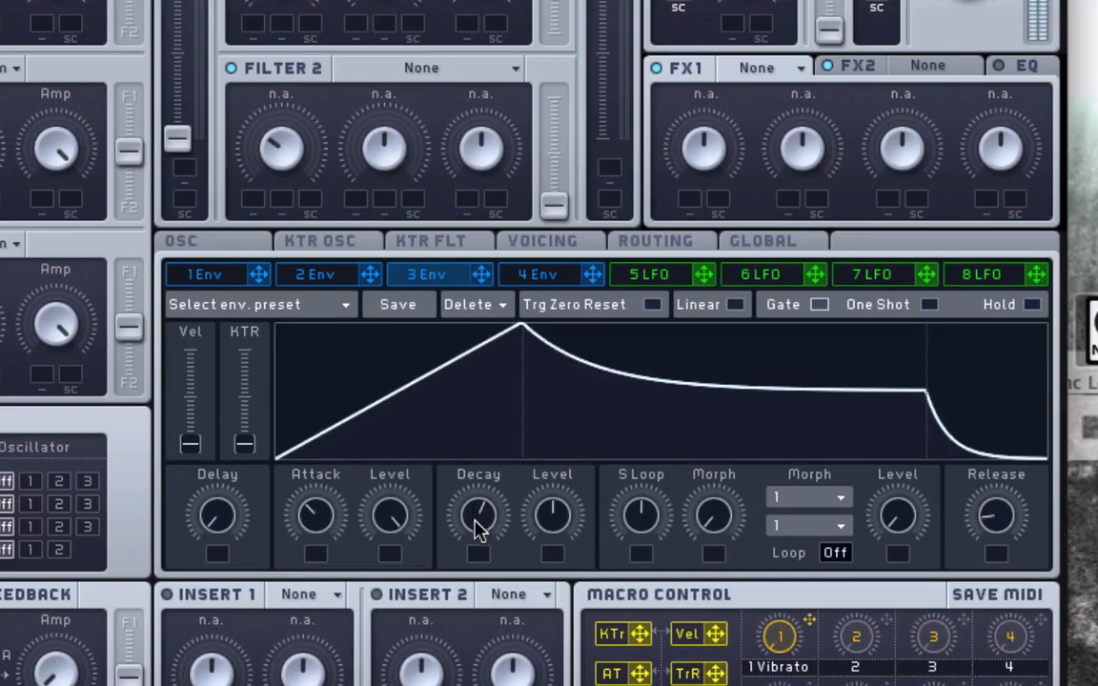
pyautogui.scroll(2, 480, 527)
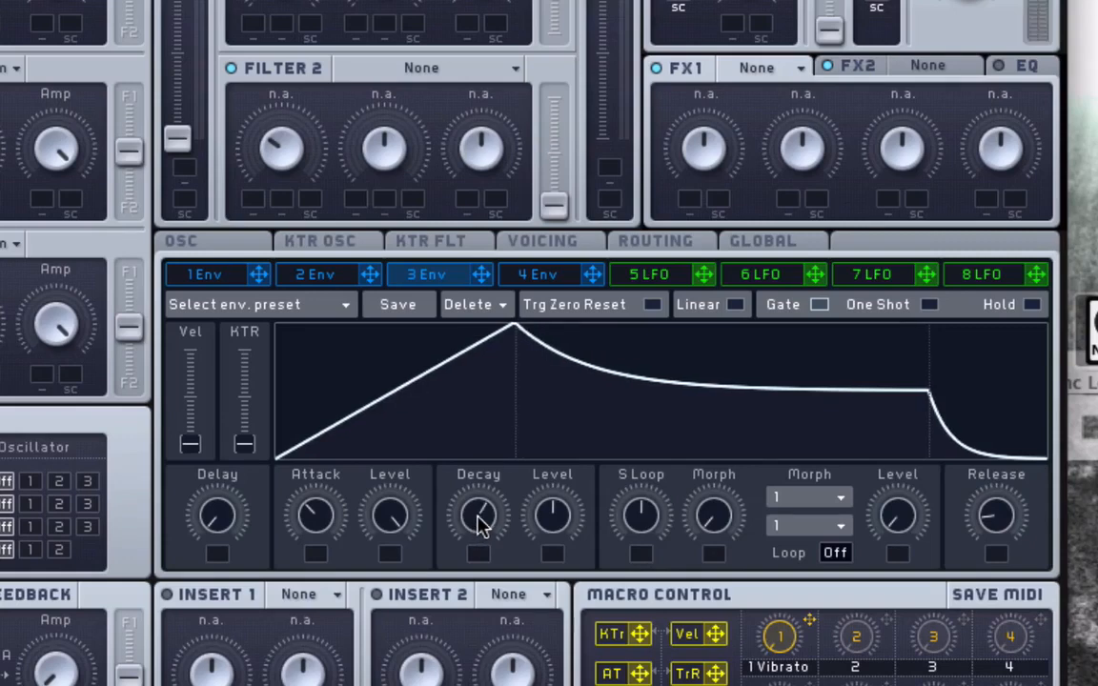
pyautogui.scroll(2, 479, 525)
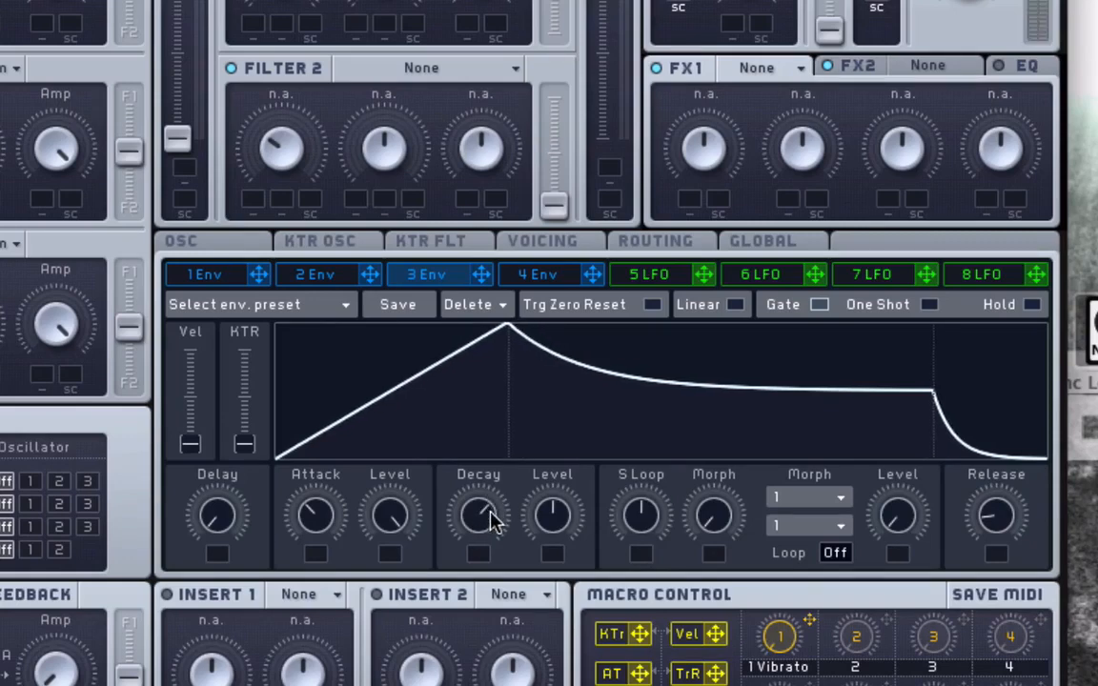
pyautogui.moveTo(489, 519); pyautogui.dragTo(482, 494)
pyautogui.moveTo(547, 503); pyautogui.dragTo(544, 542)
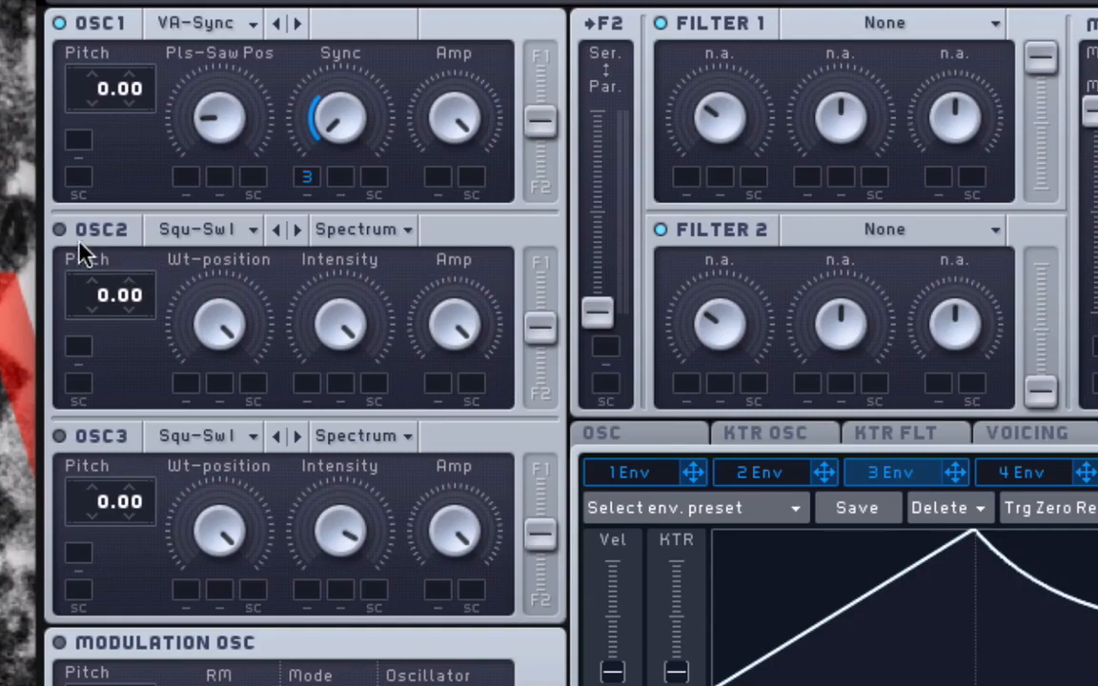
# Enable Oscillator 2, switch it to the Pulse-Saw Sync wavetable and turn down its Pls-Saw Pos knob.
pyautogui.click(63, 230)
pyautogui.click(238, 231)
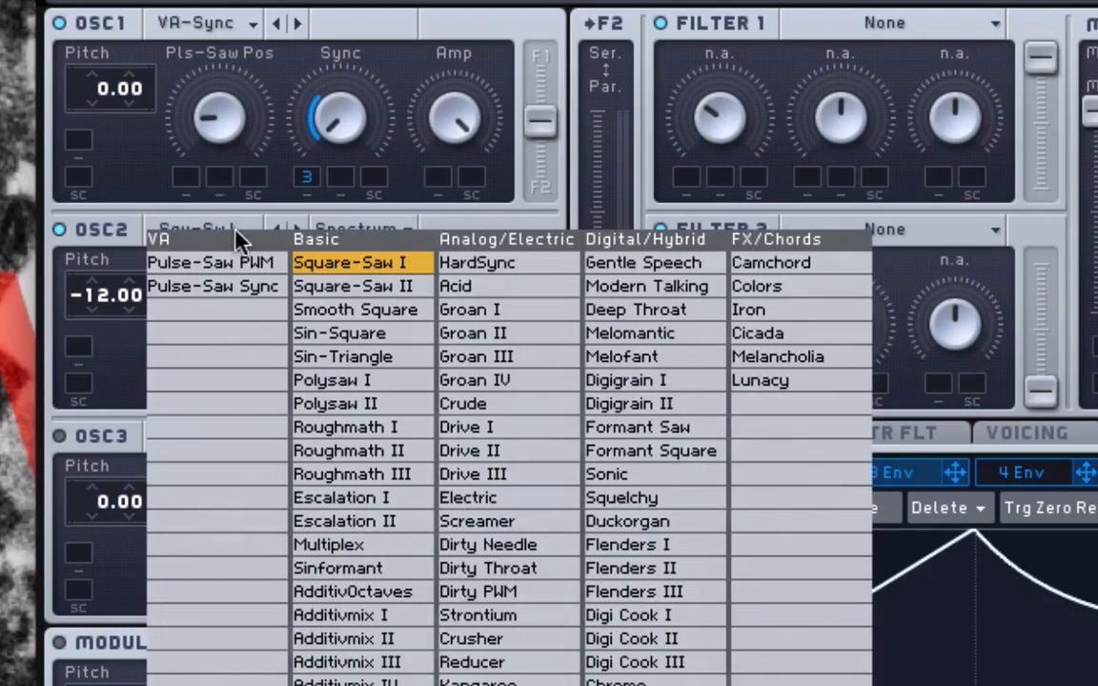
pyautogui.click(232, 289)
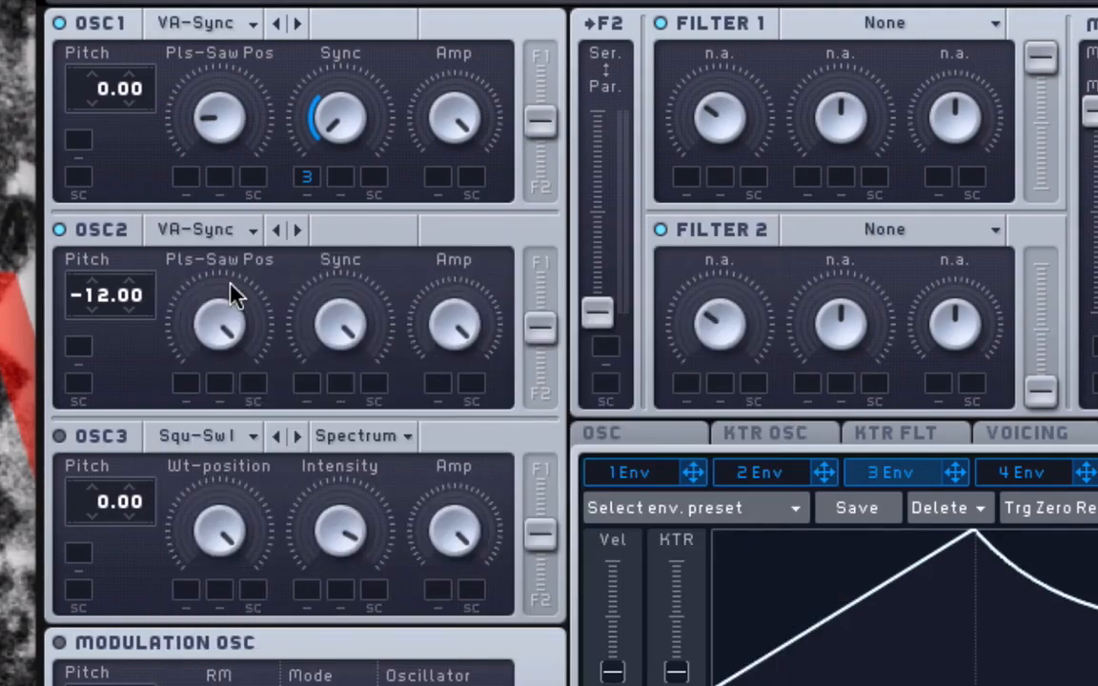
pyautogui.moveTo(236, 320); pyautogui.dragTo(238, 368)
pyautogui.moveTo(228, 345); pyautogui.dragTo(226, 407)
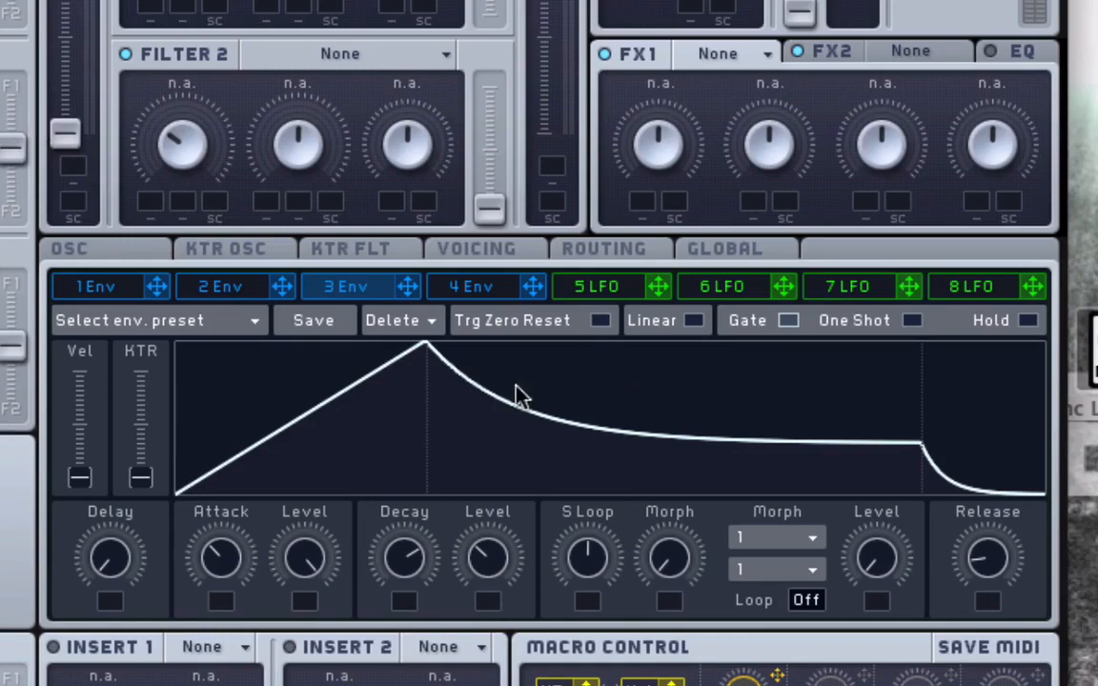
# Copy envelope 3's settings and paste them into envelope 2.
pyautogui.click(254, 328)
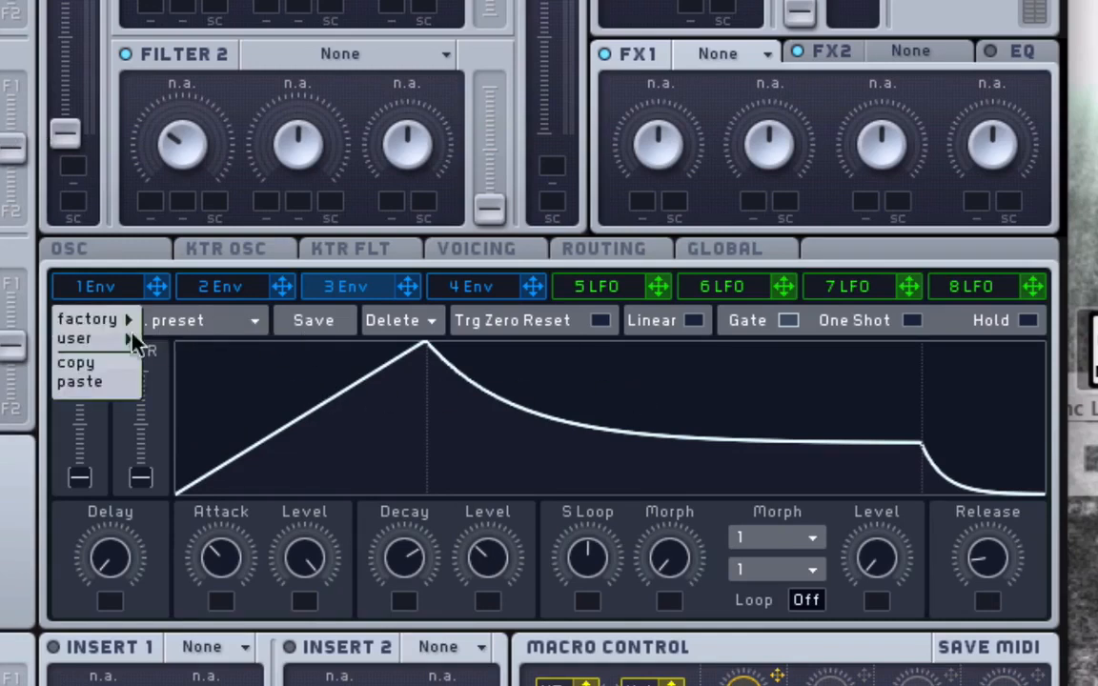
pyautogui.click(114, 368)
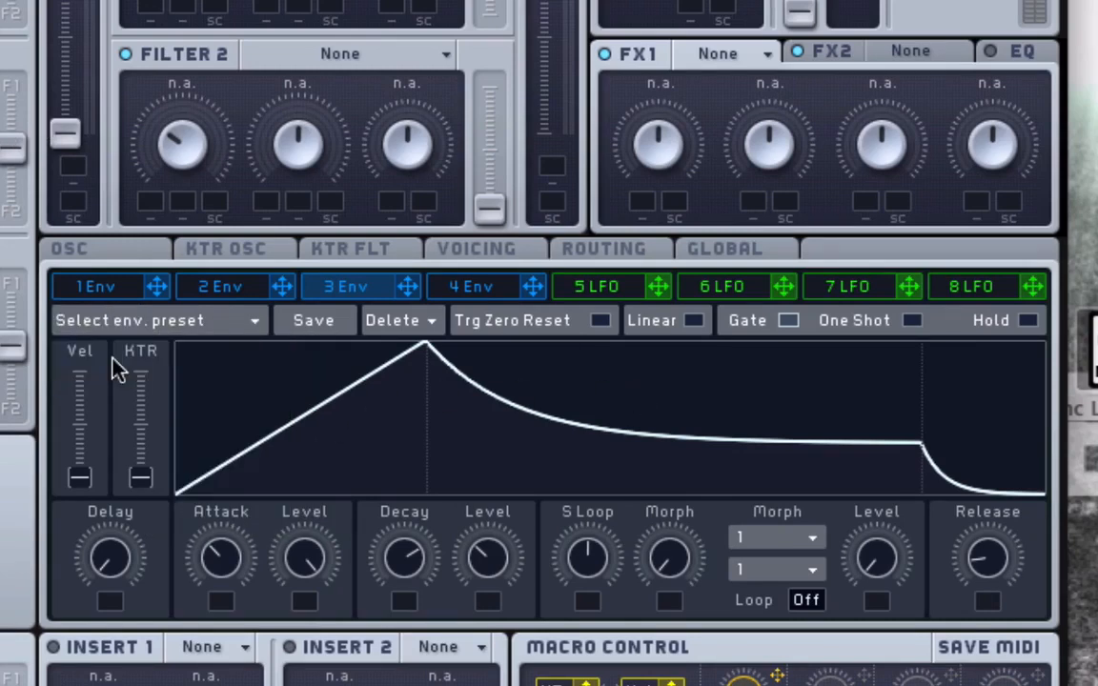
pyautogui.click(245, 292)
pyautogui.click(227, 321)
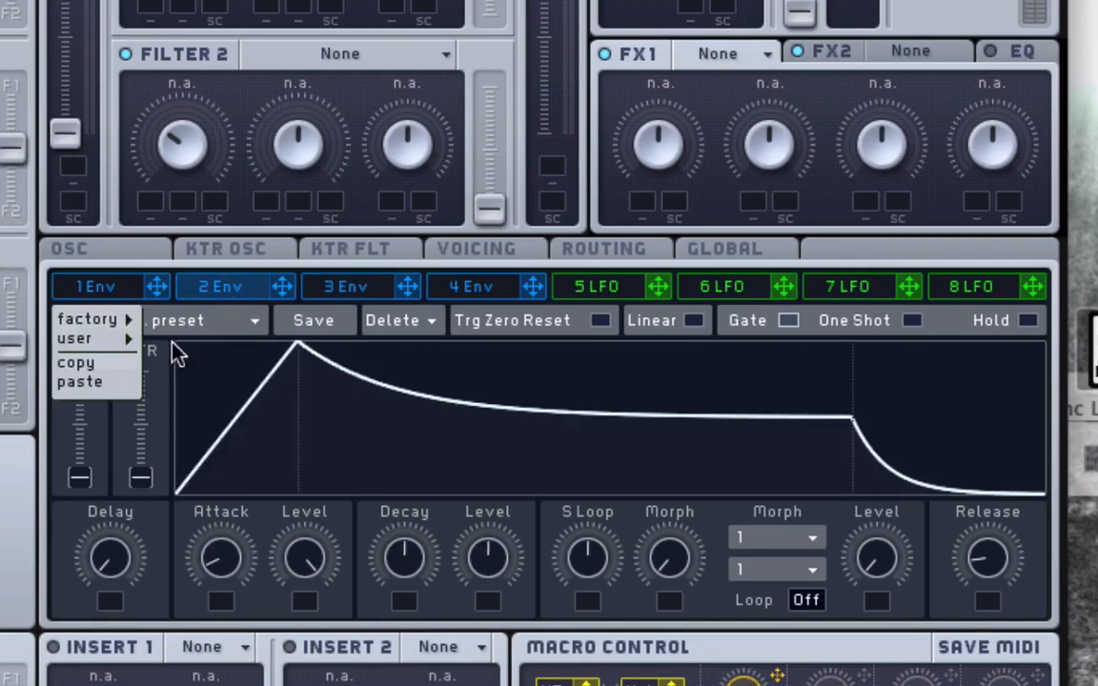
pyautogui.click(48, 384)
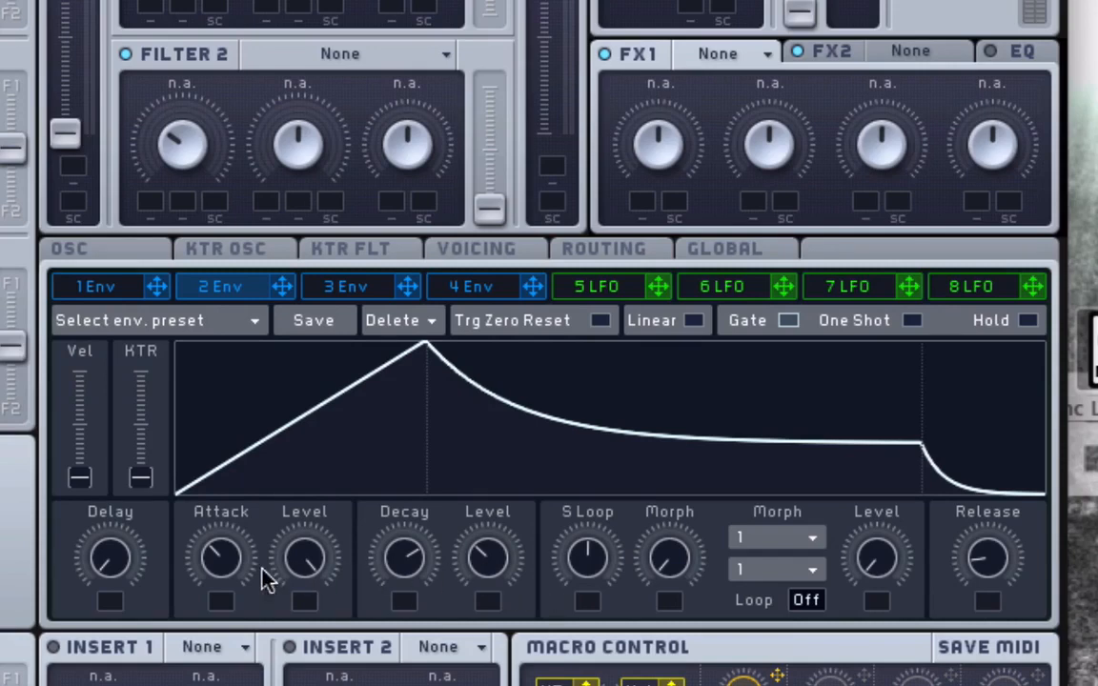
# Shorten envelope 2's attack and adjust its decay and release.
pyautogui.moveTo(218, 557); pyautogui.dragTo(283, 575)
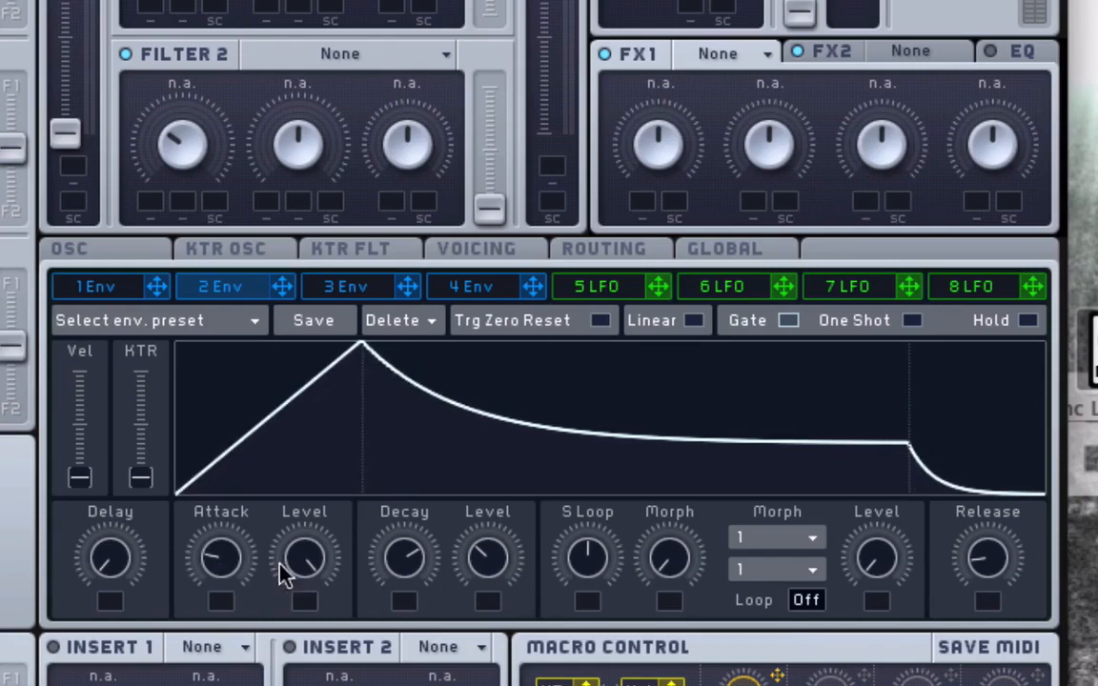
pyautogui.moveTo(424, 572); pyautogui.dragTo(404, 556)
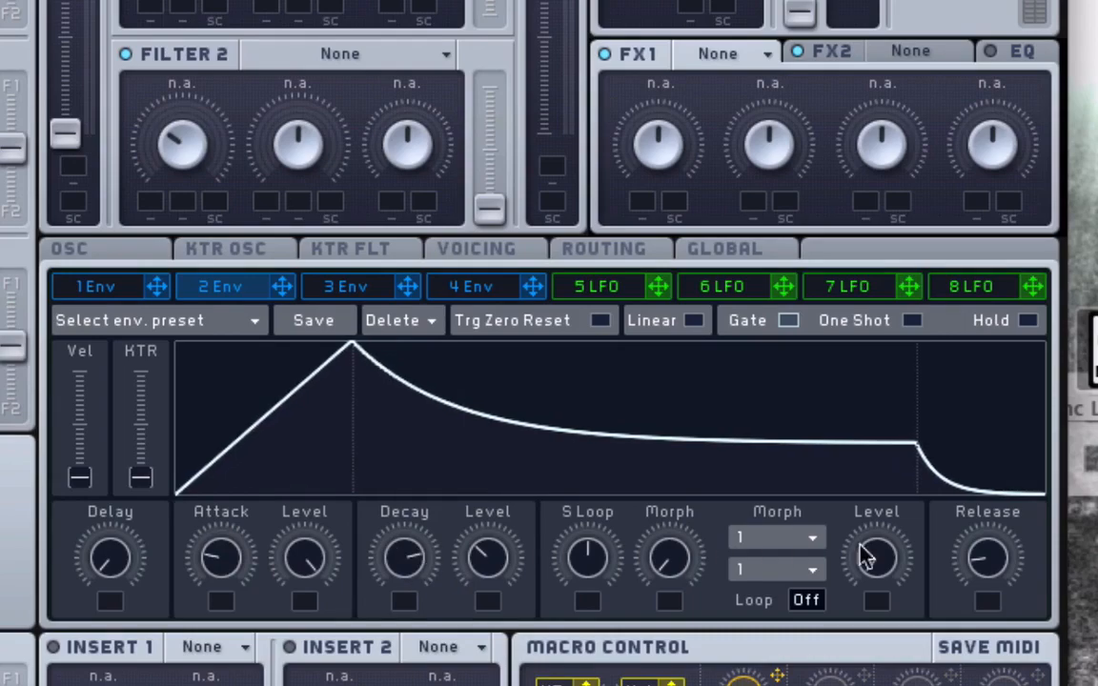
pyautogui.moveTo(963, 558)
pyautogui.mouseDown()
pyautogui.moveTo(975, 544)
pyautogui.moveTo(968, 534)
pyautogui.mouseUp()
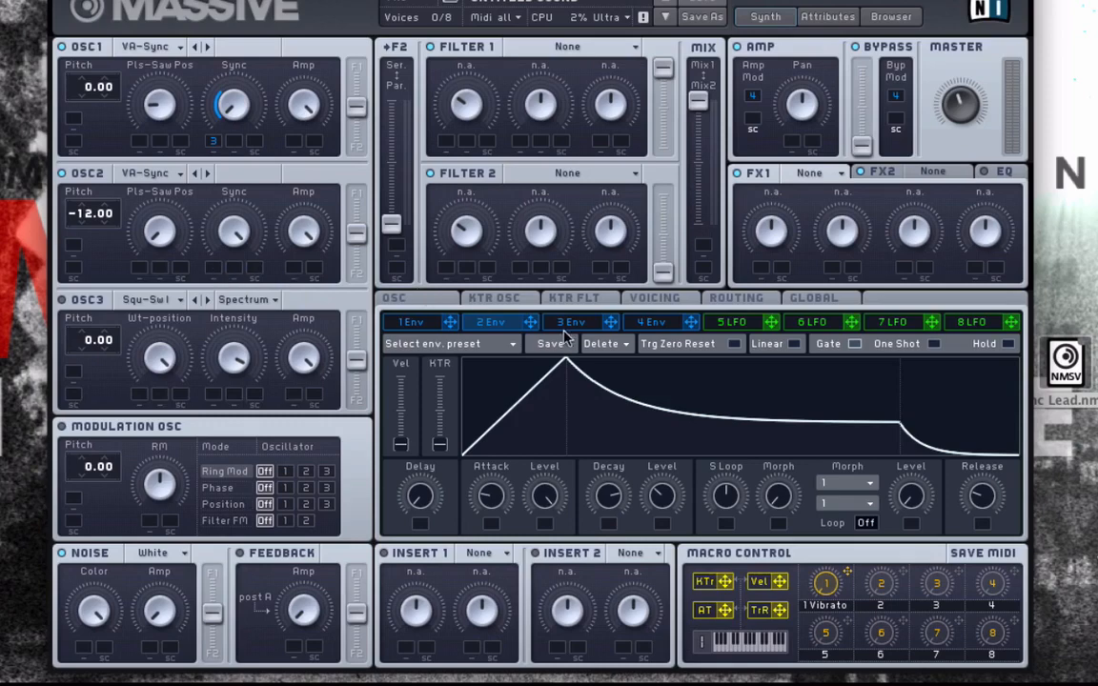
# Assign envelope 2 to modulate Oscillator 2's Sync and set the modulation depth.
pyautogui.moveTo(532, 324); pyautogui.dragTo(214, 268)
pyautogui.moveTo(214, 268)
pyautogui.mouseDown()
pyautogui.moveTo(214, 244)
pyautogui.moveTo(213, 271)
pyautogui.mouseUp()
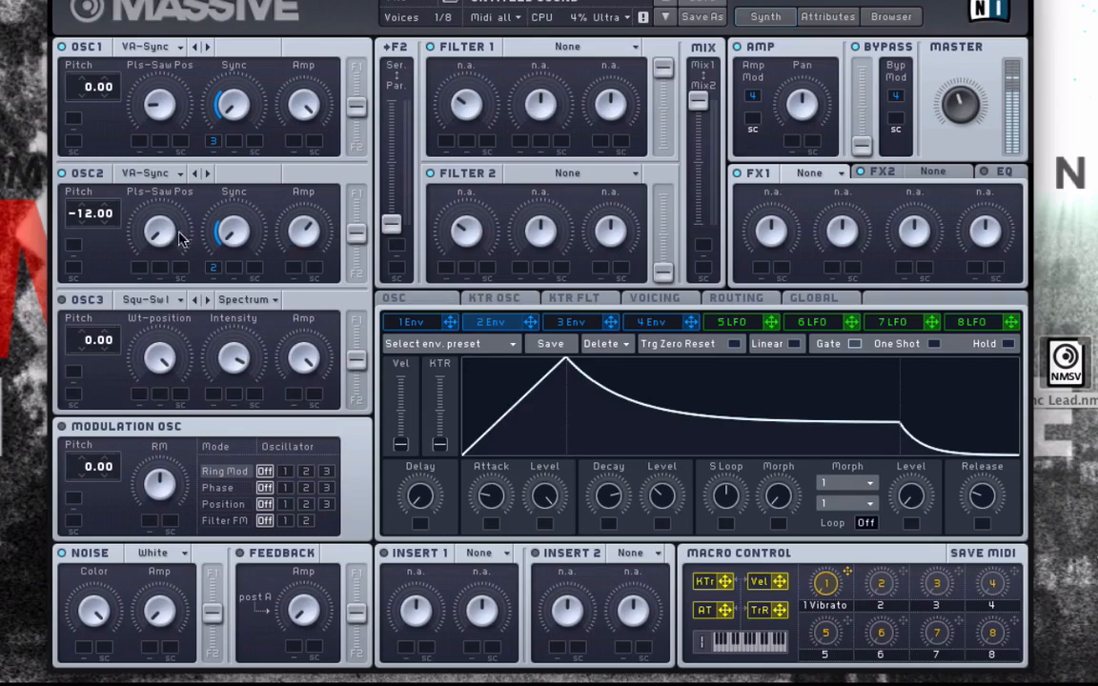
# Reset Oscillator 2's pitch and set it back to -12.00.
pyautogui.moveTo(87, 219)
pyautogui.mouseDown()
pyautogui.moveTo(86, 192)
pyautogui.moveTo(88, 222)
pyautogui.mouseUp()
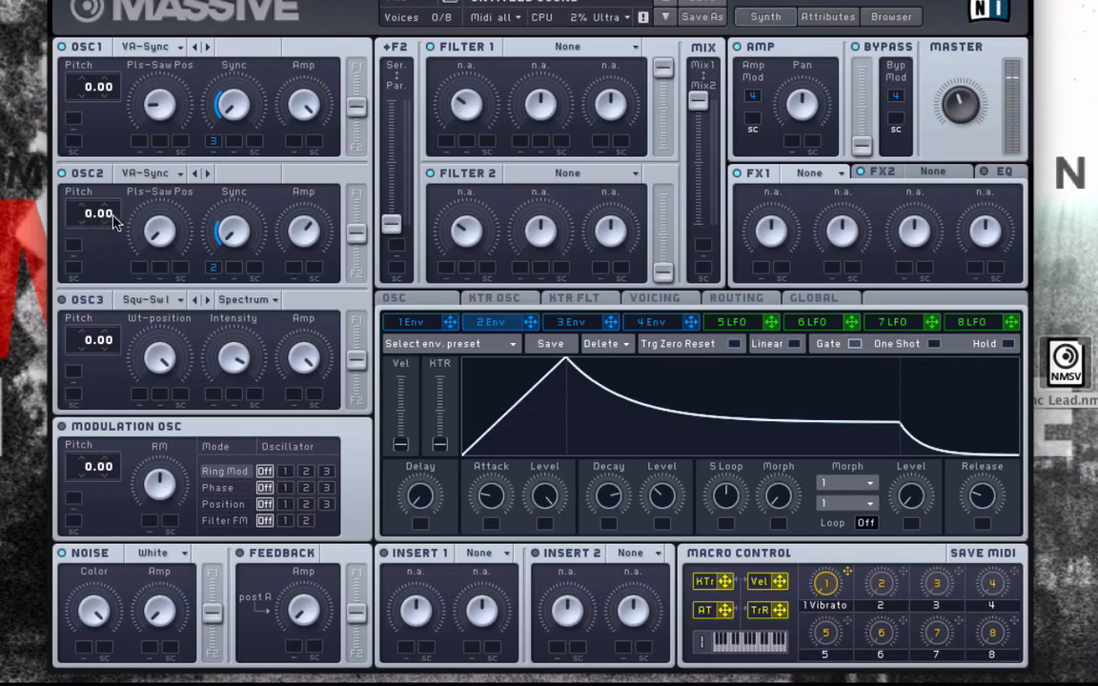
pyautogui.moveTo(83, 214); pyautogui.dragTo(84, 254)
# Enable Oscillator 3 and load the Modern Talking wavetable into it.
pyautogui.click(63, 300)
pyautogui.click(170, 301)
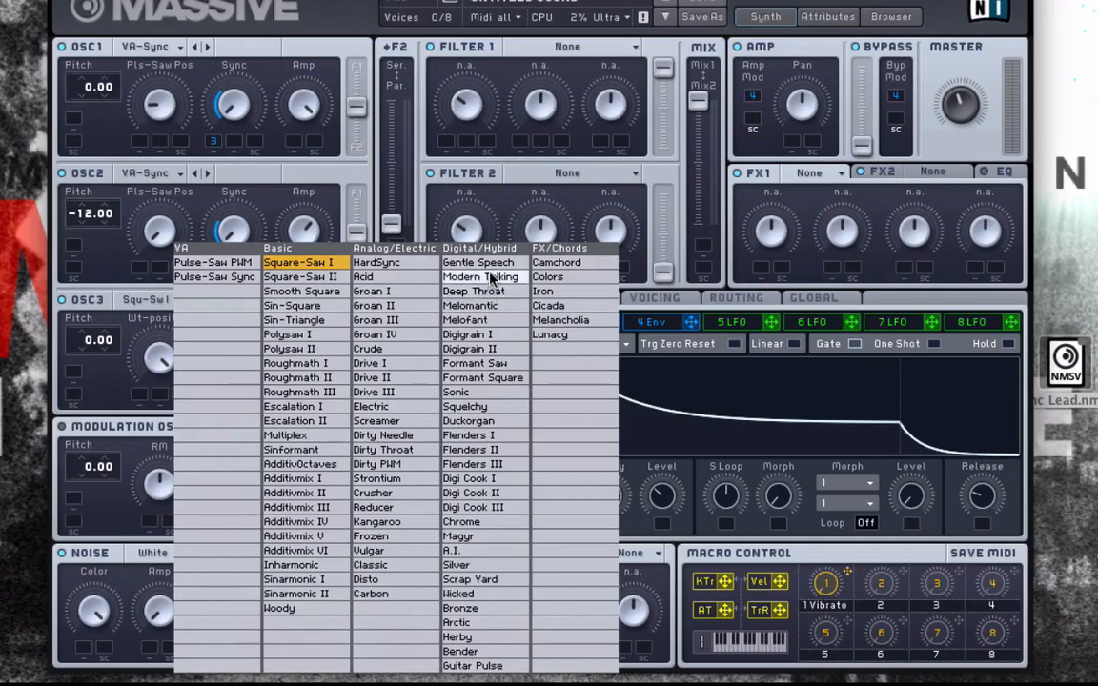
pyautogui.click(486, 276)
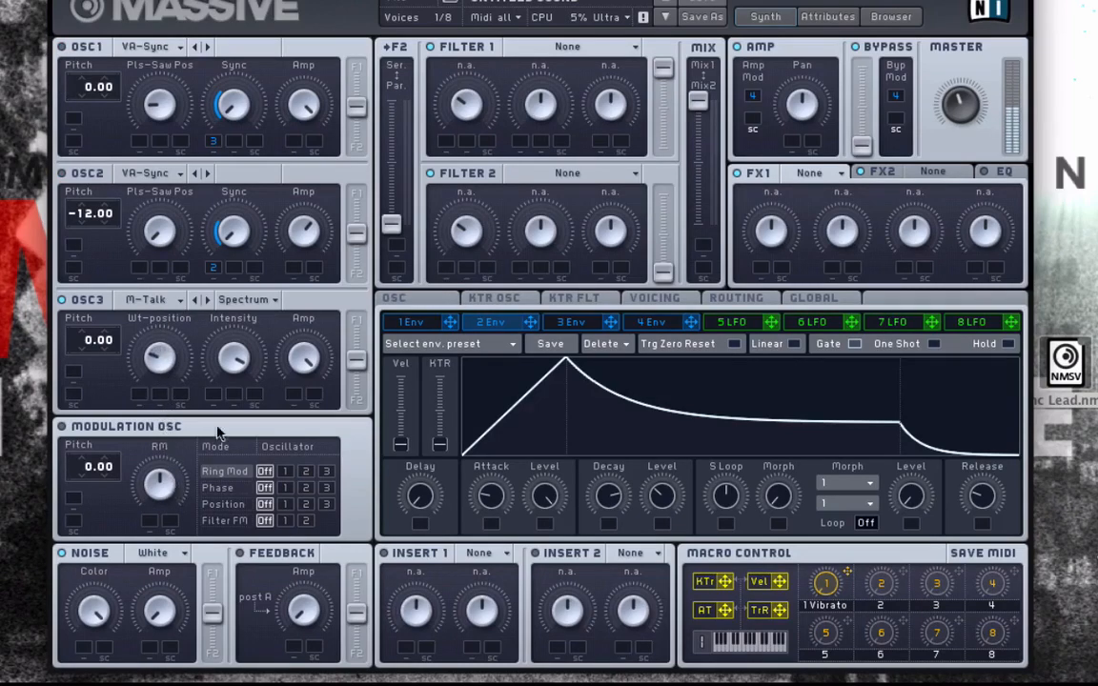
# Set Oscillator 3's mode to Formant and its pitch to -12.00.
pyautogui.click(246, 301)
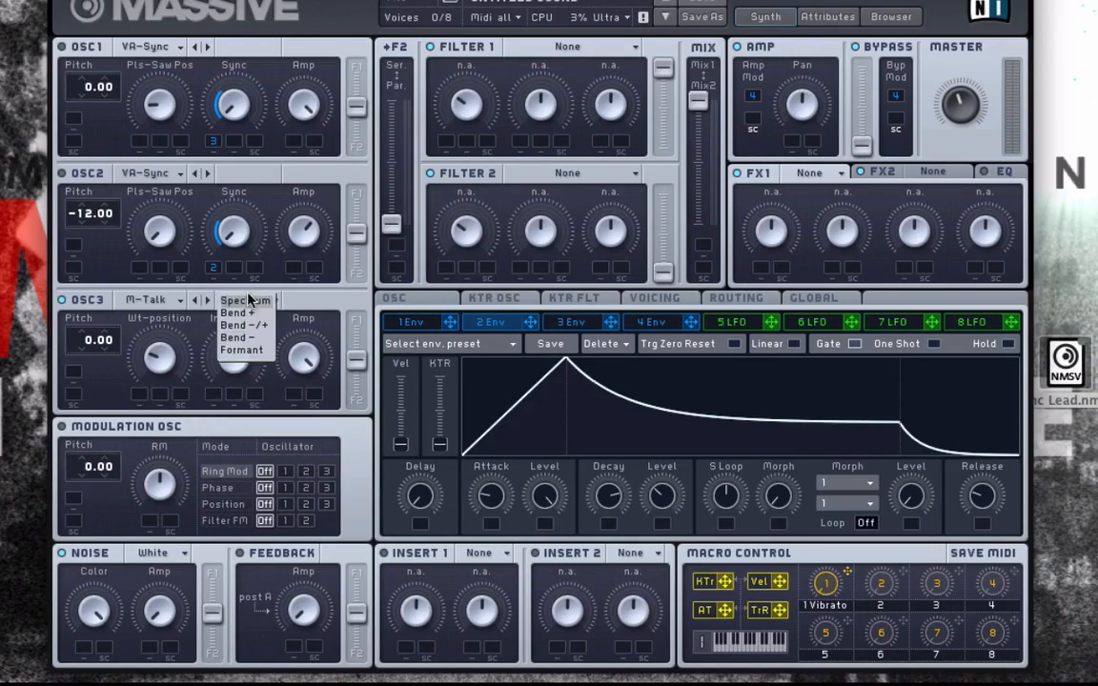
pyautogui.click(249, 352)
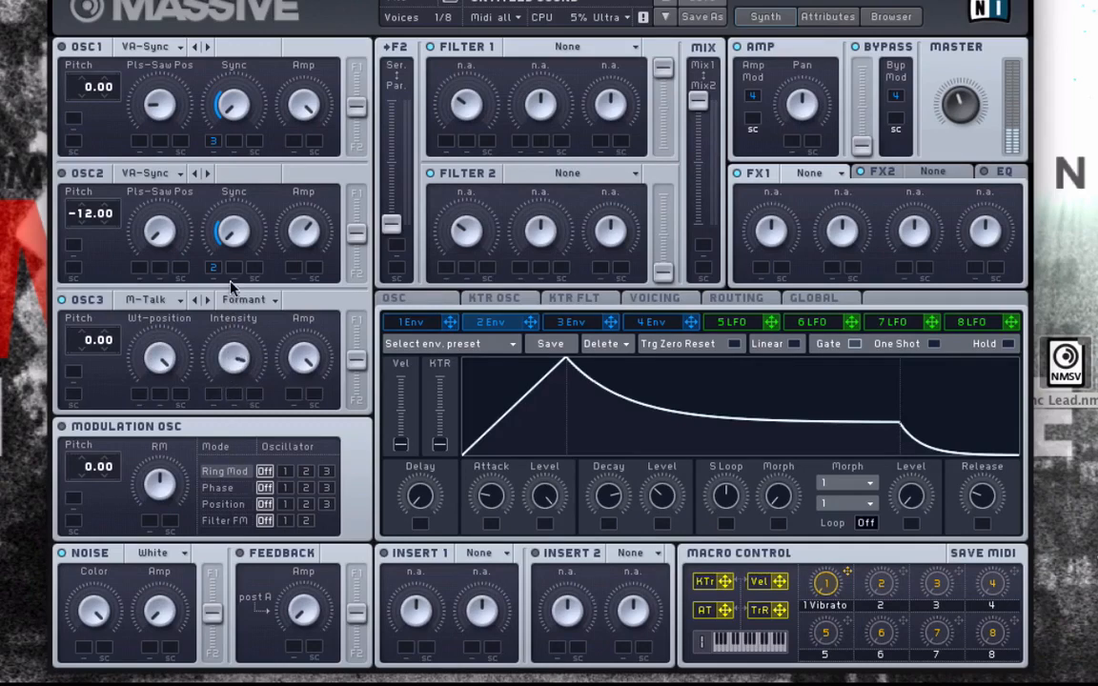
pyautogui.moveTo(86, 350); pyautogui.dragTo(82, 372)
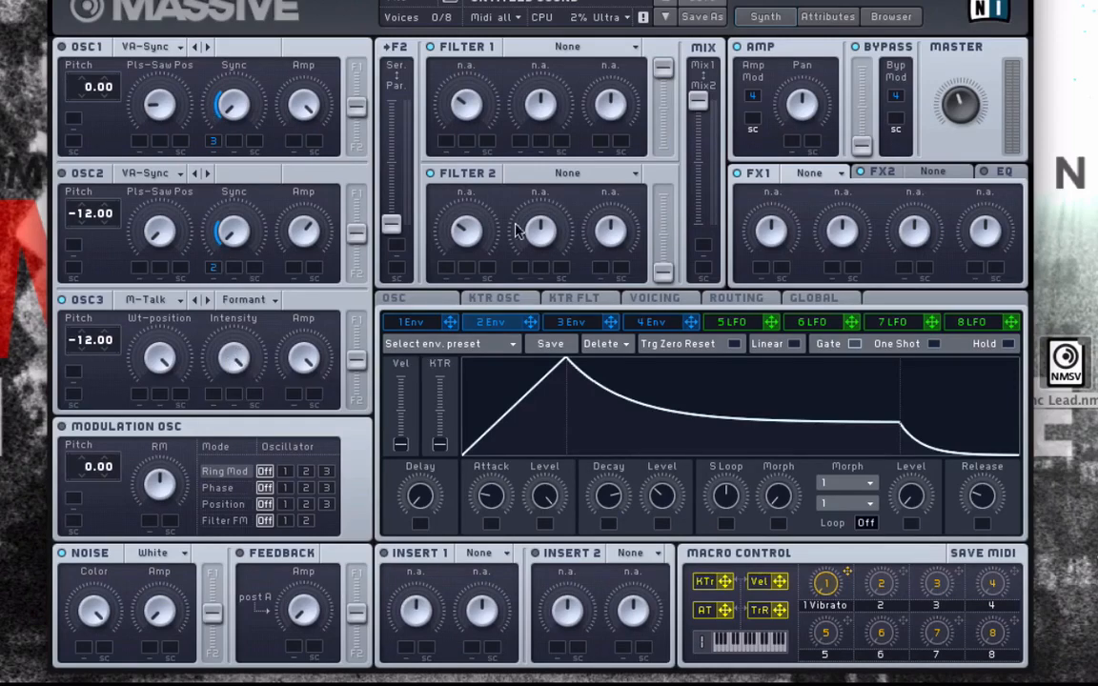
# Assign envelope 3 to modulate Oscillator 3's Intensity and set the modulation depth.
pyautogui.moveTo(299, 344); pyautogui.dragTo(234, 367)
pyautogui.moveTo(216, 396); pyautogui.dragTo(211, 160)
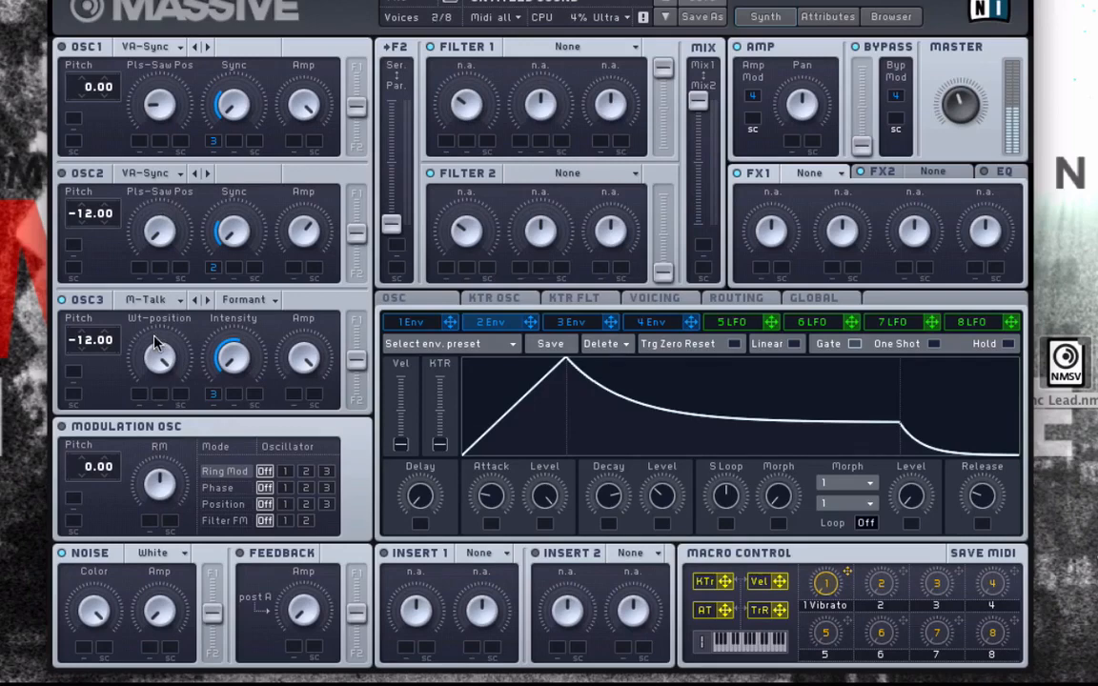
# Assign LFO 5 to modulate Oscillator 3's Wt-position and set the modulation depth.
pyautogui.doubleClick(92, 345)
pyautogui.moveTo(84, 352); pyautogui.dragTo(88, 373)
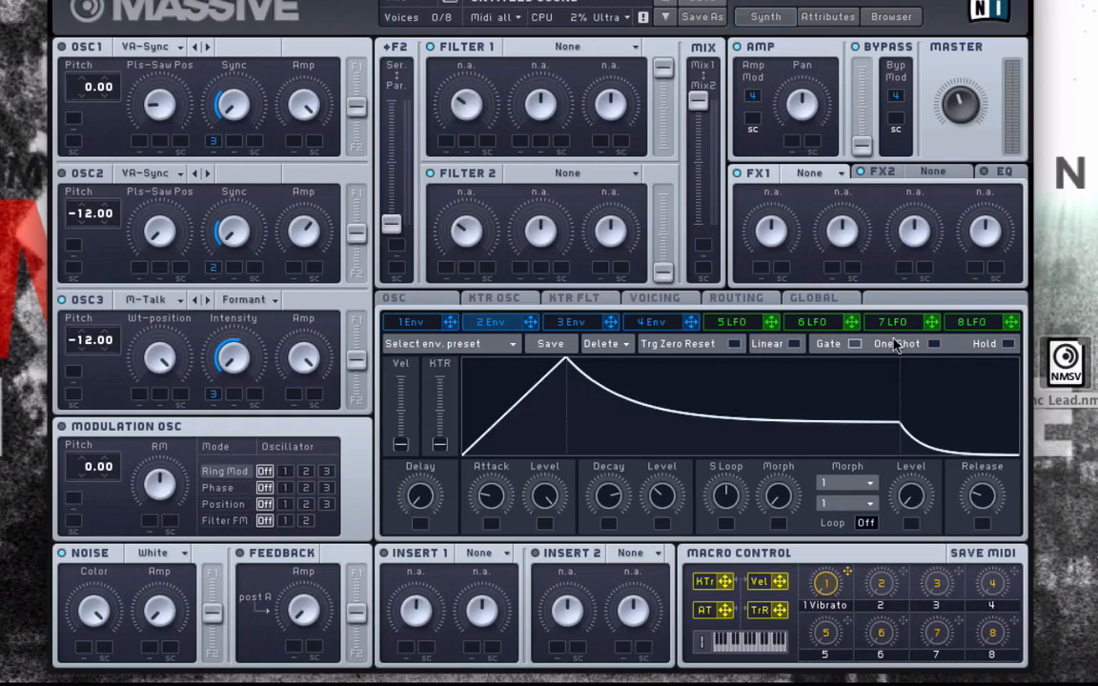
pyautogui.click(736, 322)
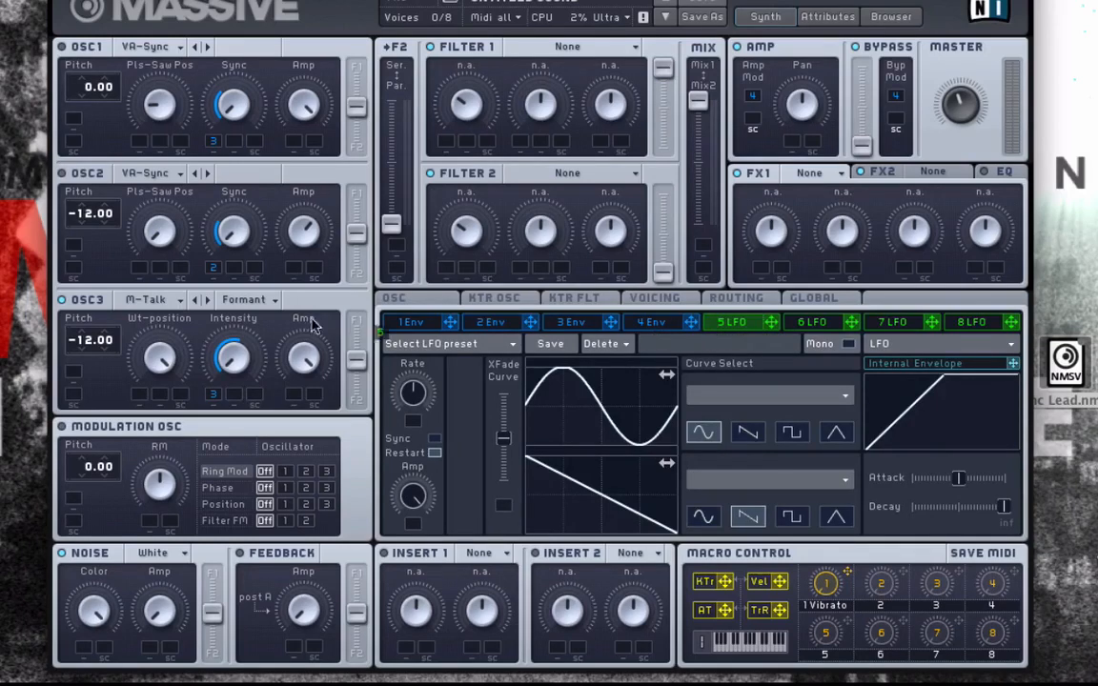
pyautogui.moveTo(693, 327); pyautogui.dragTo(137, 396)
pyautogui.moveTo(141, 397); pyautogui.dragTo(136, 388)
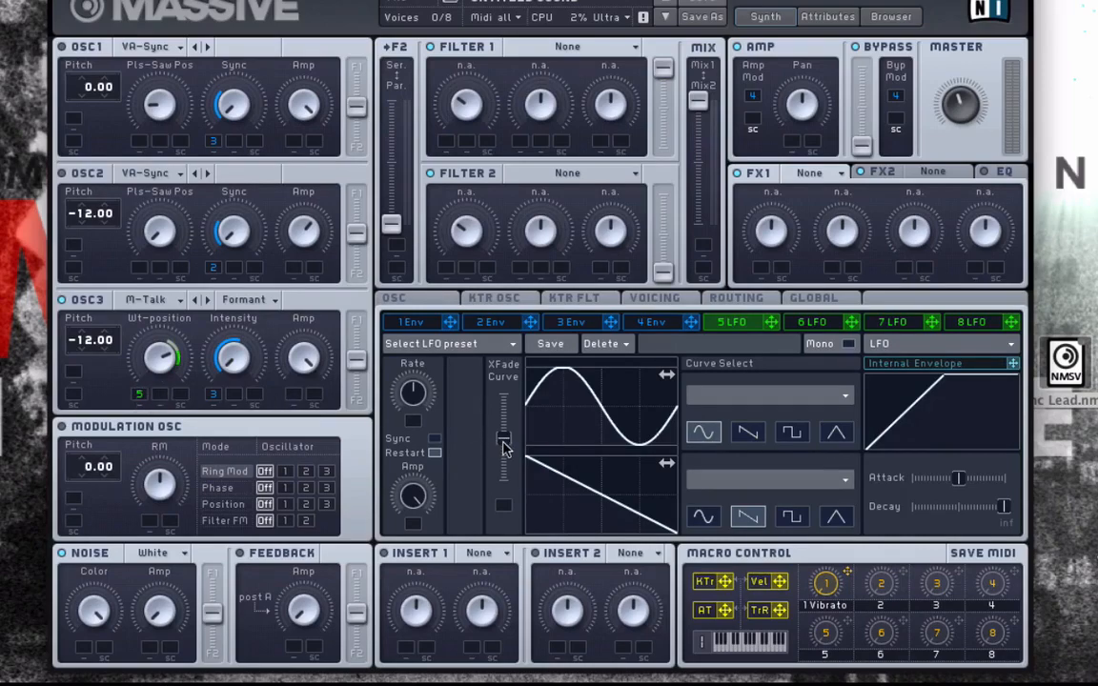
# Raise LFO 5's XFade curve and route its internal envelope to modulate the LFO Rate with a set depth.
pyautogui.moveTo(503, 443); pyautogui.dragTo(503, 400)
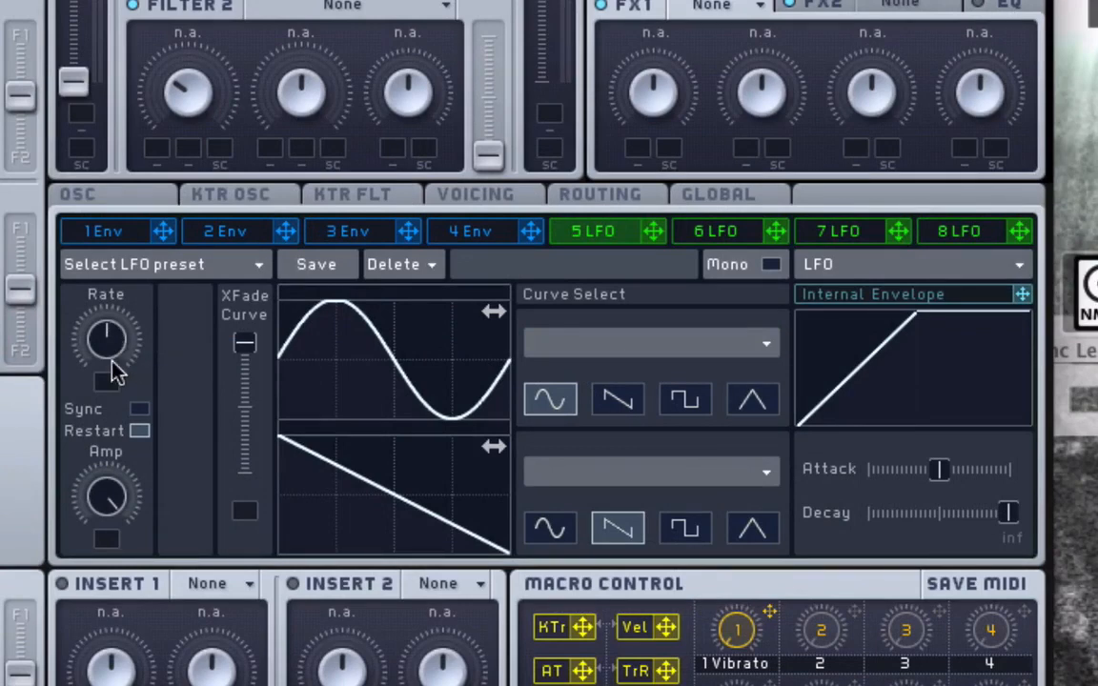
pyautogui.moveTo(1022, 294); pyautogui.dragTo(123, 401)
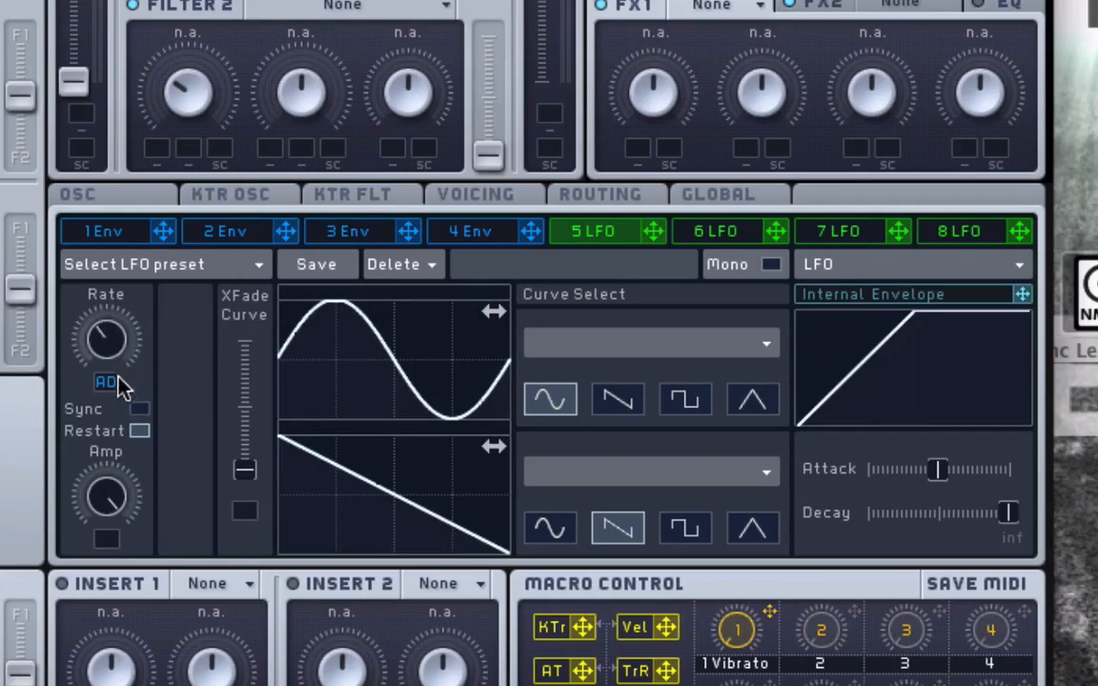
pyautogui.moveTo(113, 336)
pyautogui.mouseDown()
pyautogui.moveTo(107, 382)
pyautogui.moveTo(118, 319)
pyautogui.mouseUp()
# Push the XFade curve to the top and route the internal envelope to LFO 5's Amp.
pyautogui.moveTo(246, 467); pyautogui.dragTo(250, 317)
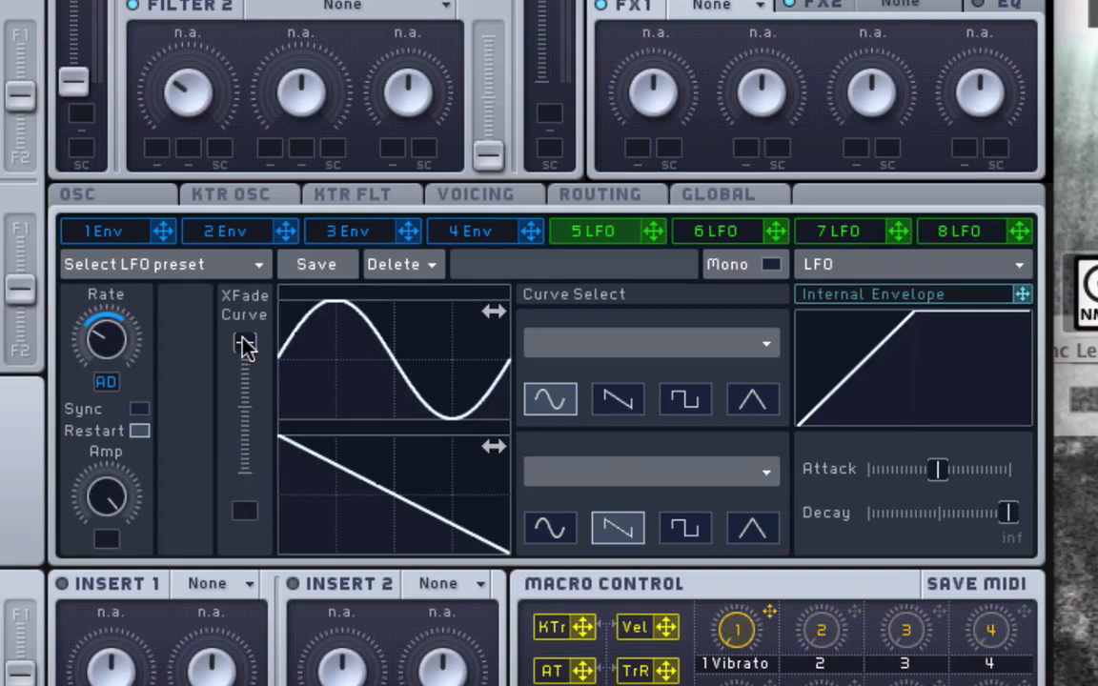
pyautogui.moveTo(1022, 290); pyautogui.dragTo(105, 272)
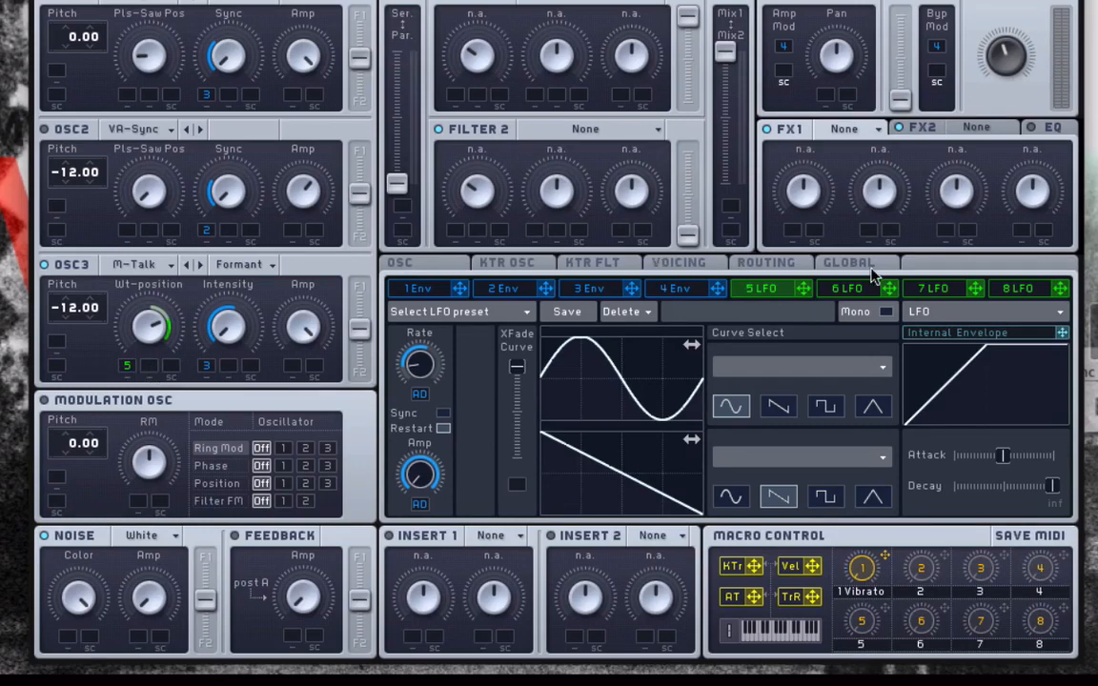
# Set the voicing to Monophon with the Legato Triller trigger mode.
pyautogui.click(848, 263)
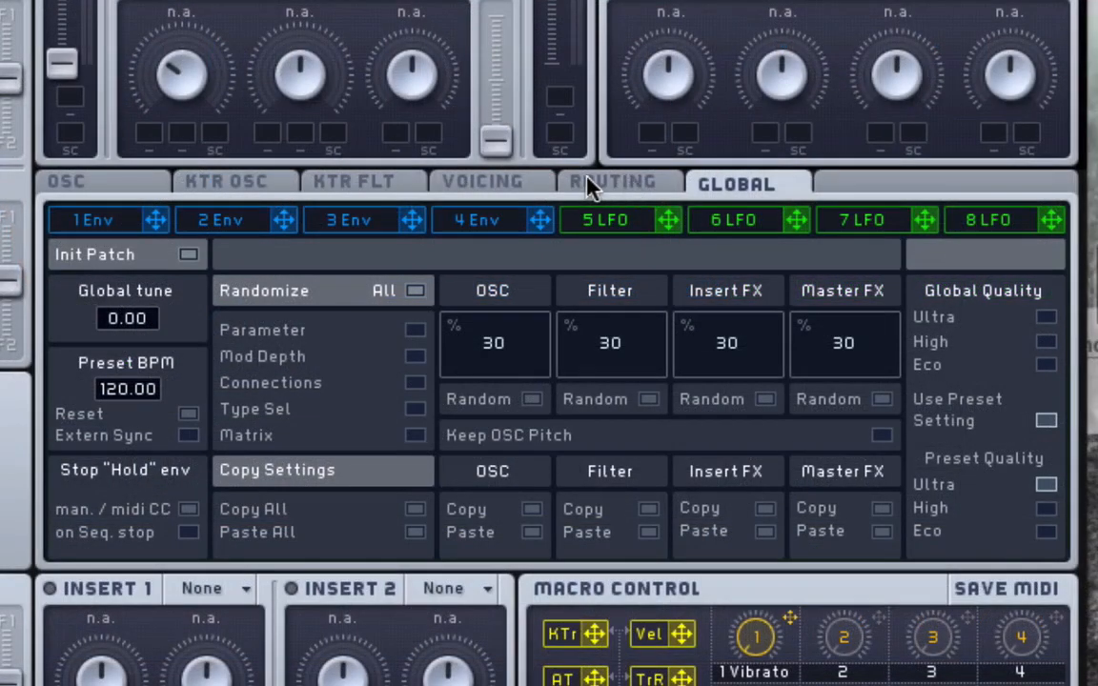
pyautogui.click(481, 184)
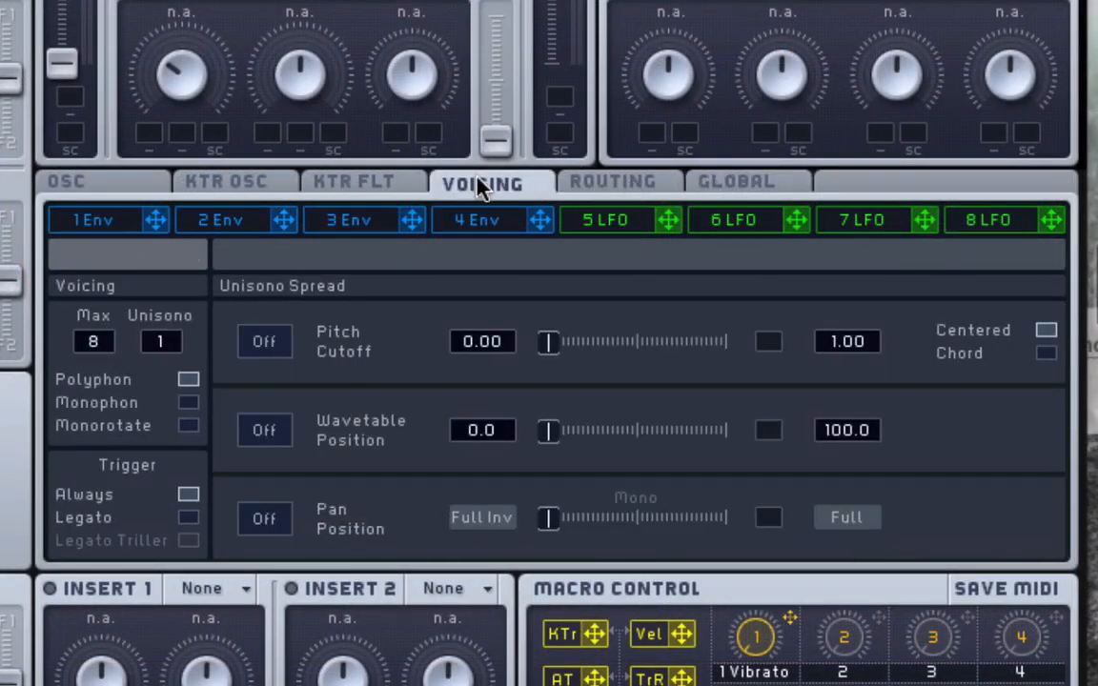
pyautogui.click(188, 403)
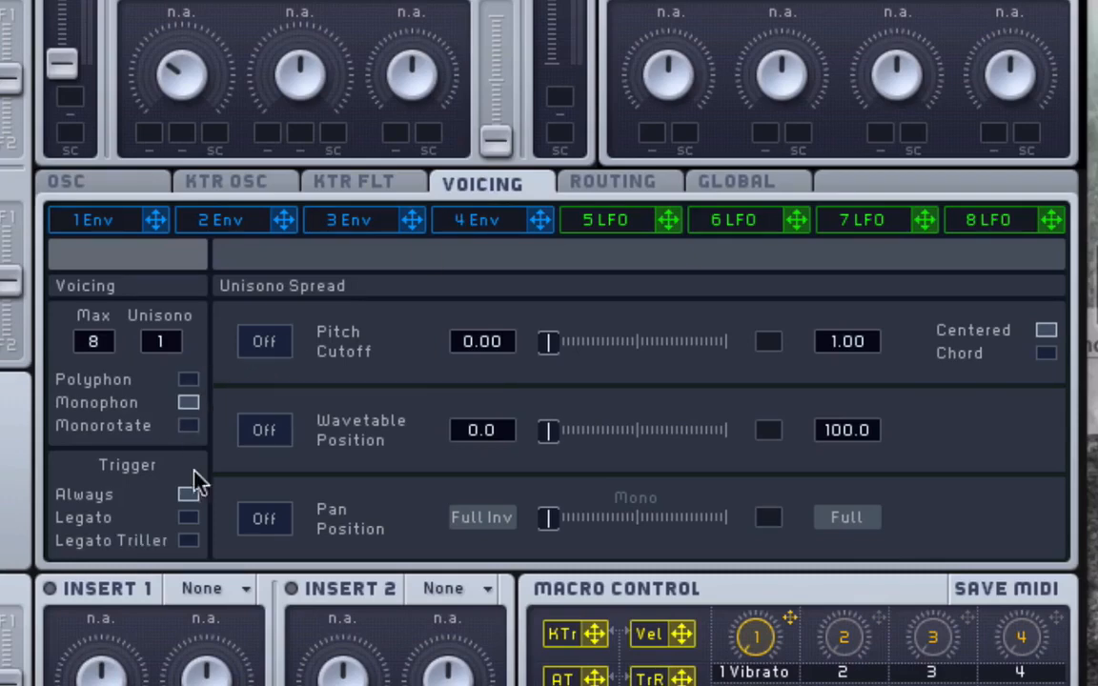
pyautogui.click(189, 546)
# Switch the glide to Rate mode and increase the glide time.
pyautogui.click(353, 219)
pyautogui.click(114, 182)
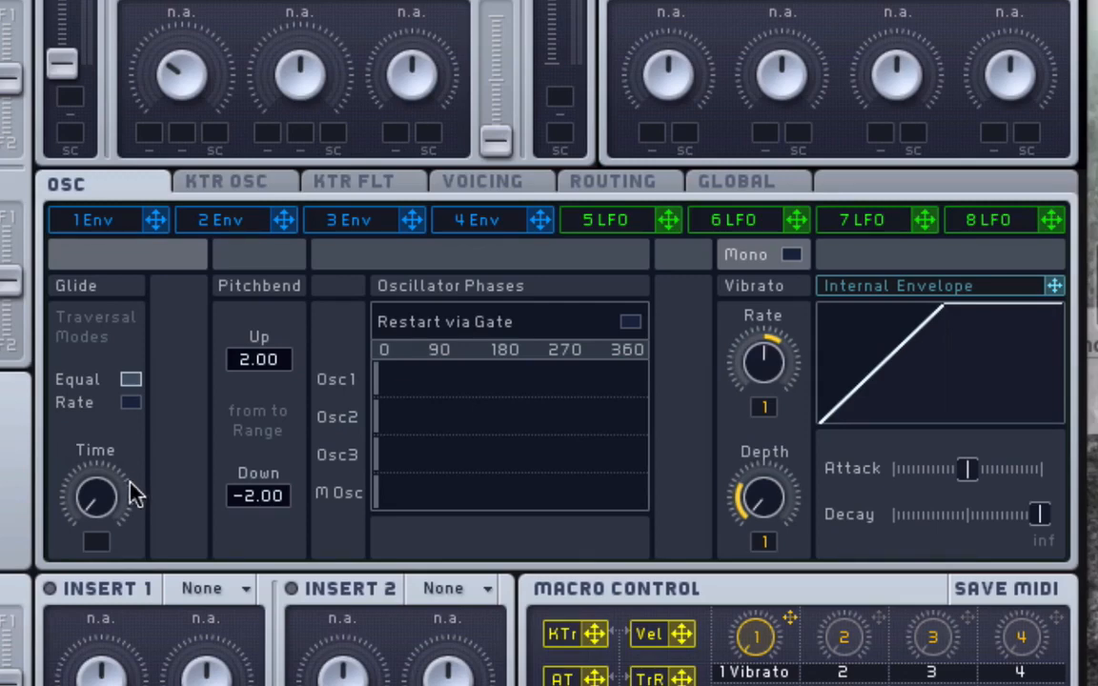
pyautogui.moveTo(105, 496); pyautogui.dragTo(82, 367)
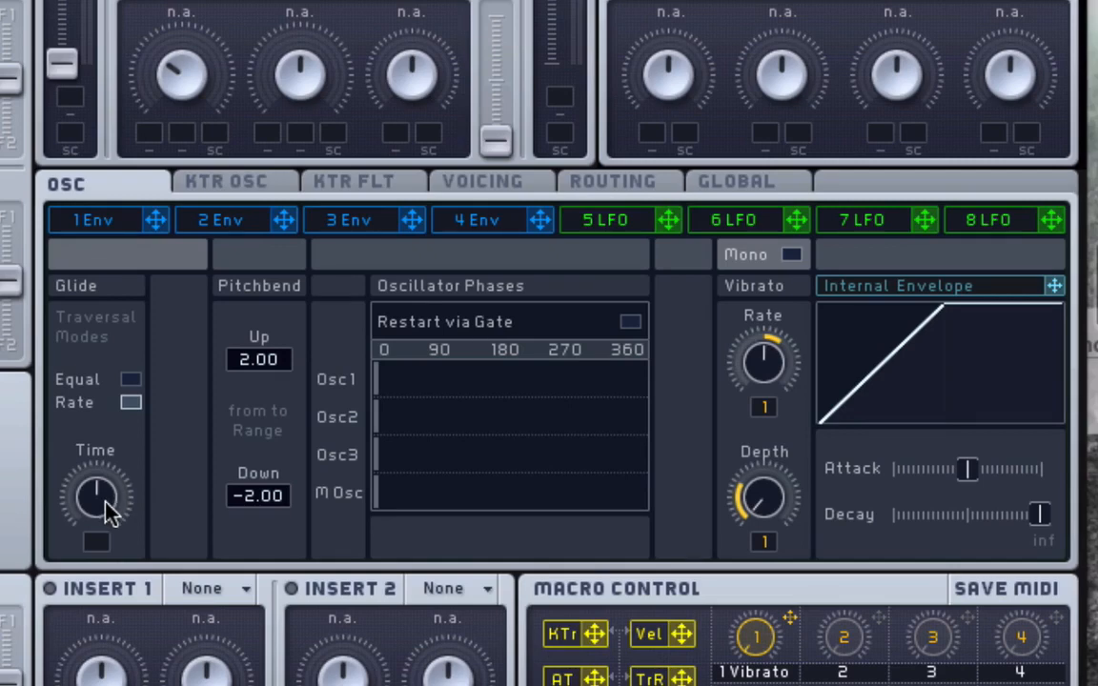
pyautogui.moveTo(112, 544)
pyautogui.mouseDown()
pyautogui.moveTo(103, 514)
pyautogui.moveTo(103, 545)
pyautogui.mouseUp()
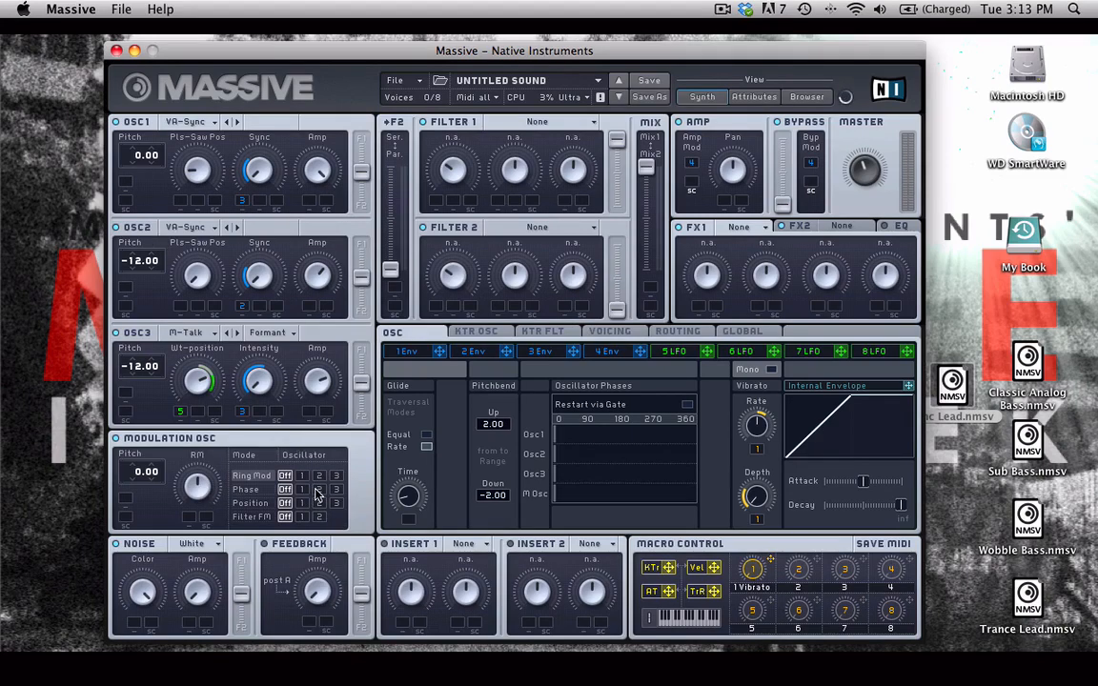
# Set the modulation oscillator to Phase mode on Oscillator 2.
pyautogui.click(315, 489)
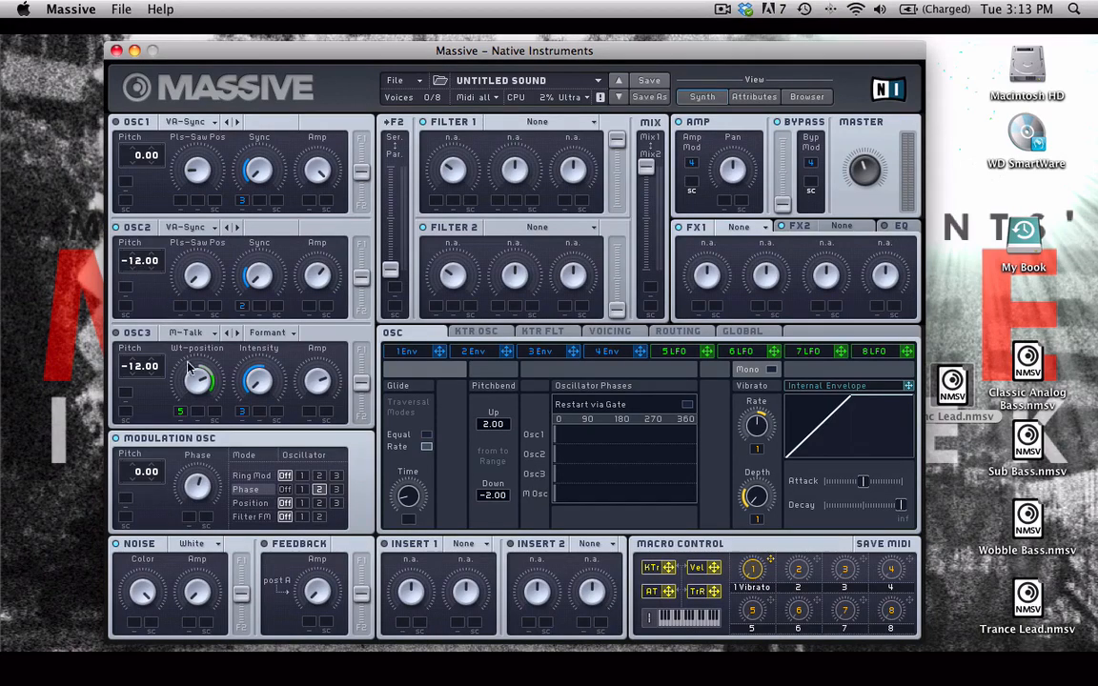
pyautogui.moveTo(204, 479); pyautogui.dragTo(200, 493)
# Assign macro 2 to the modulation oscillator's Phase knob and name it Mod Osc.
pyautogui.moveTo(811, 569); pyautogui.dragTo(160, 431)
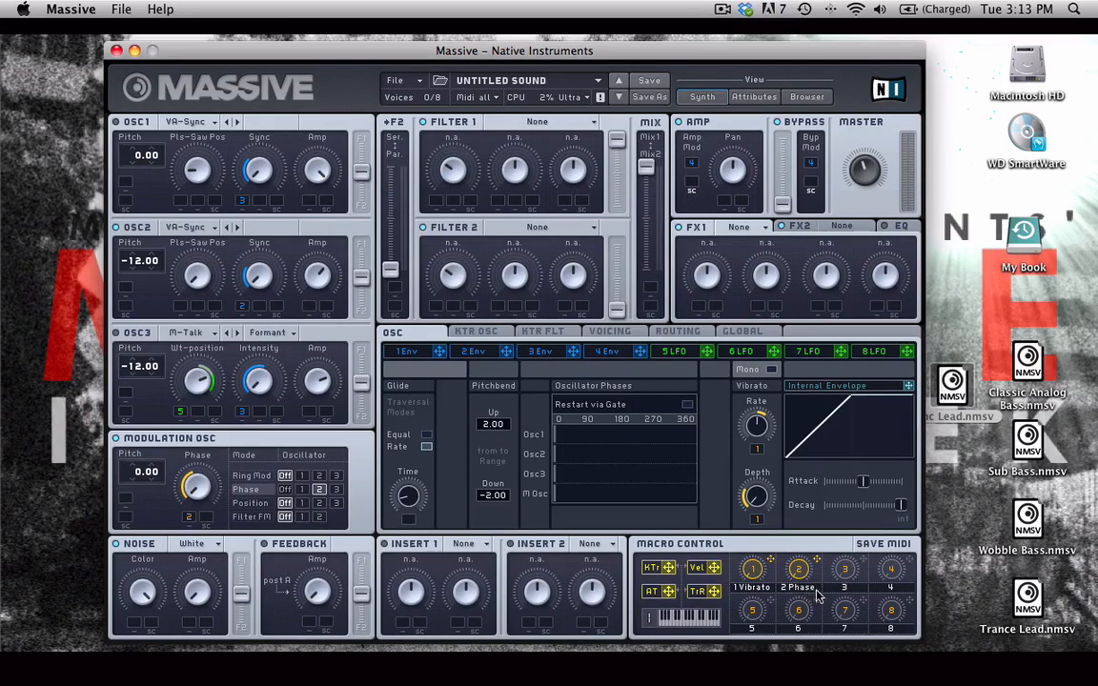
pyautogui.doubleClick(815, 588)
# Load the Dimension Expander effect into FX1.
pyautogui.click(752, 227)
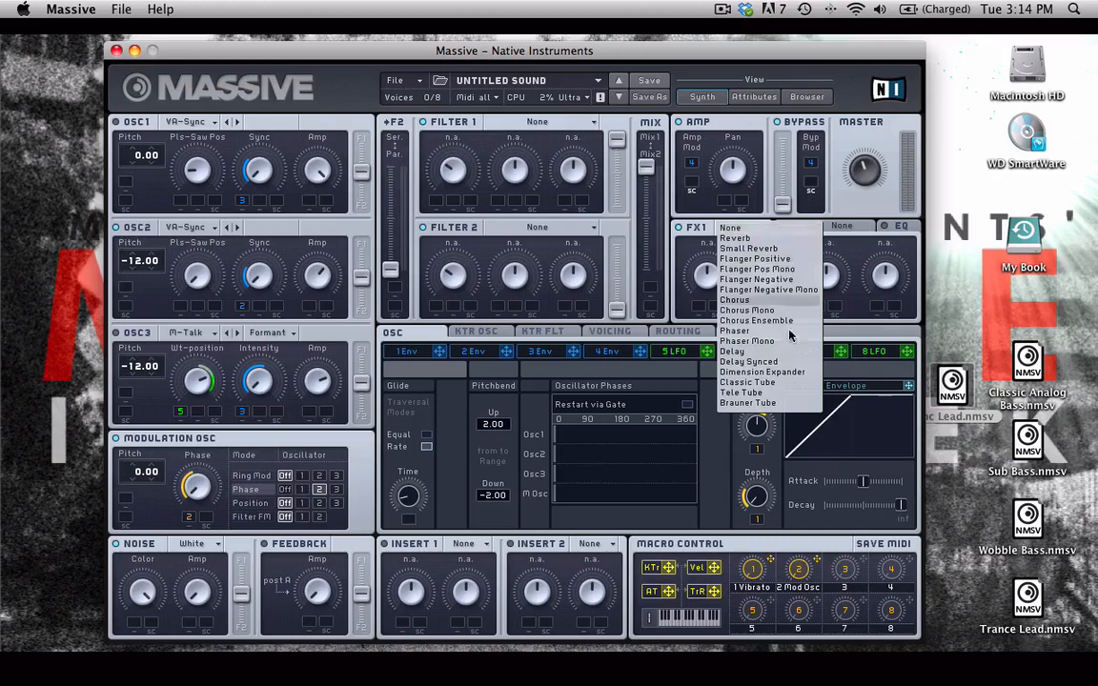
pyautogui.click(748, 372)
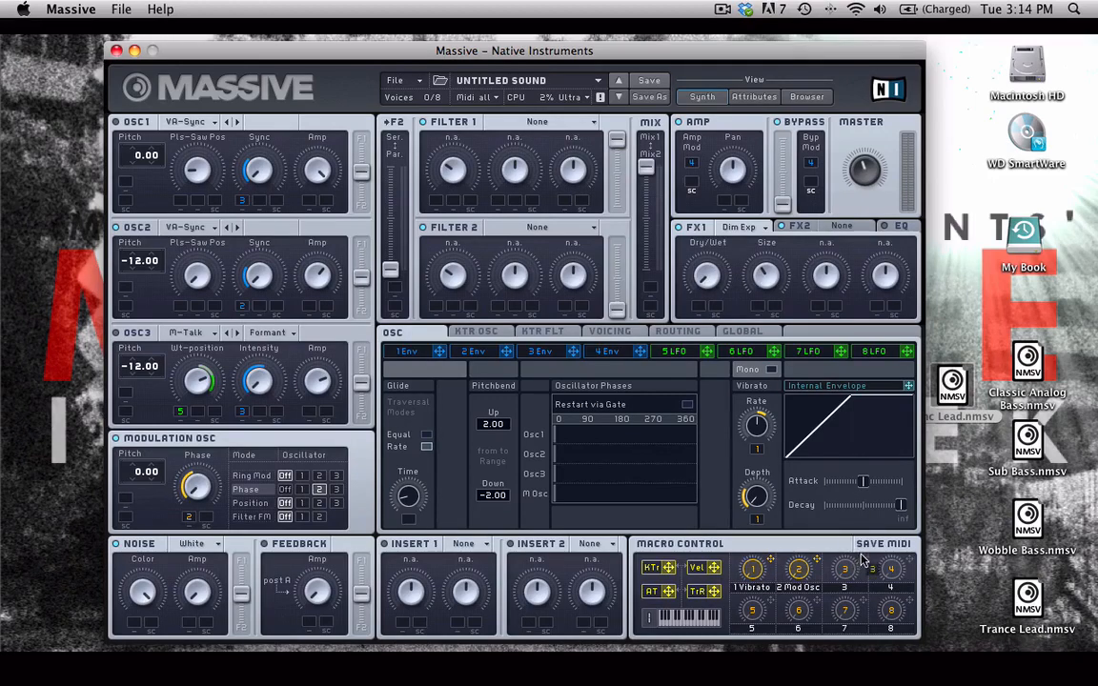
# Assign macro 3 to FX1's Dry/Wet and rename the macro Dimension.
pyautogui.moveTo(863, 561); pyautogui.dragTo(692, 249)
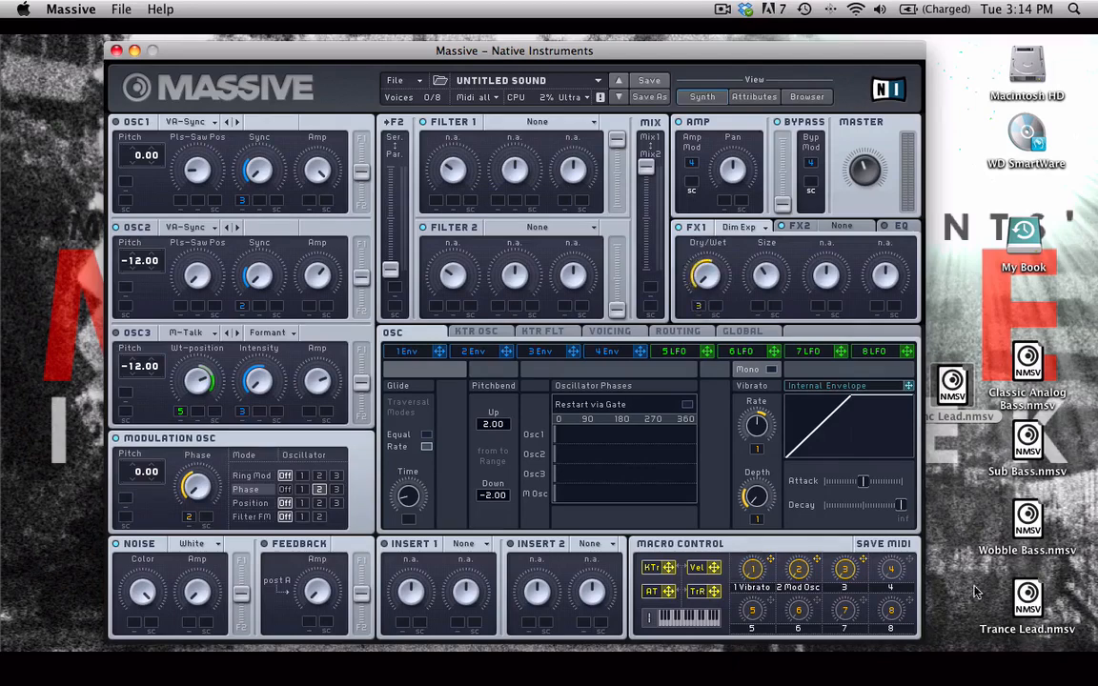
pyautogui.doubleClick(856, 586)
pyautogui.write('Dimension')
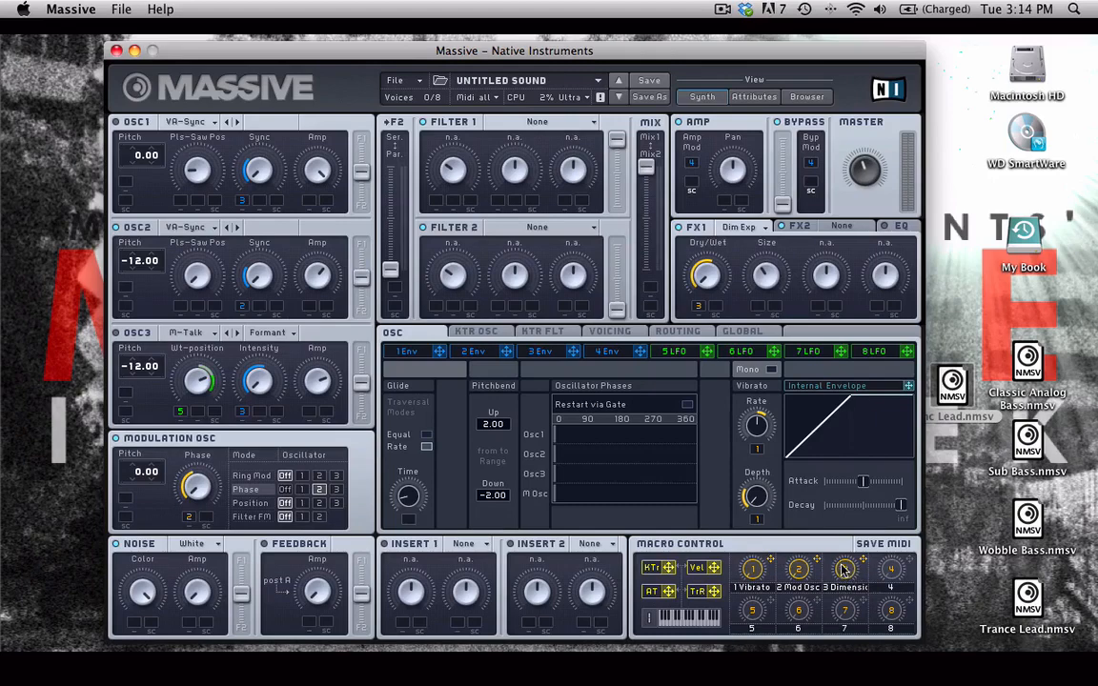